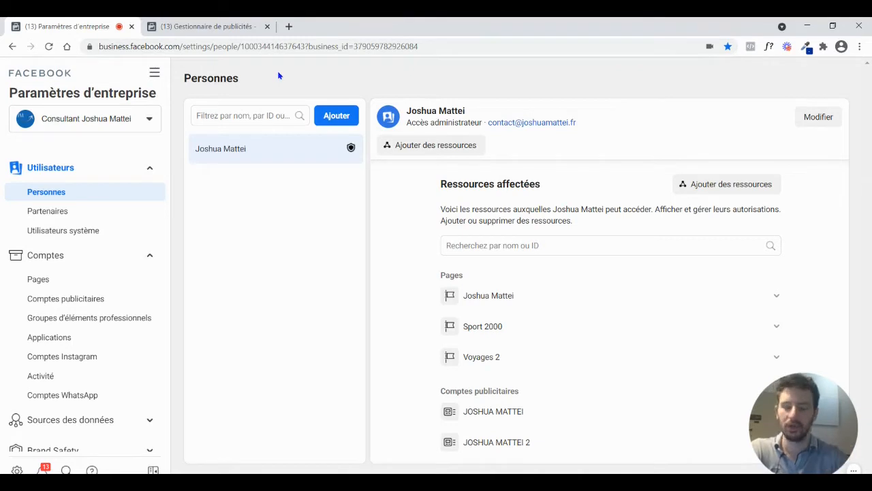
Switch to the Audience page in Facebook Ads Manager and review the list of selectable ad accounts.
{"action": "left_click", "coordinate": [153, 74]}
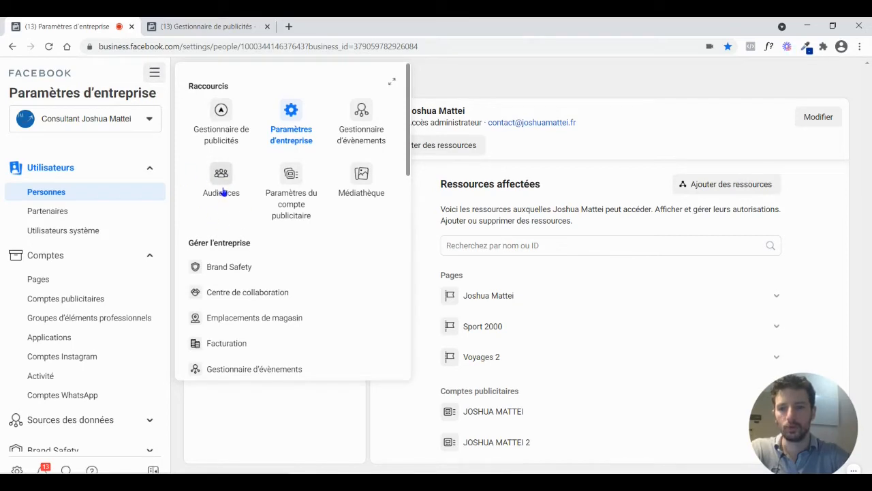
{"action": "left_click", "coordinate": [195, 25]}
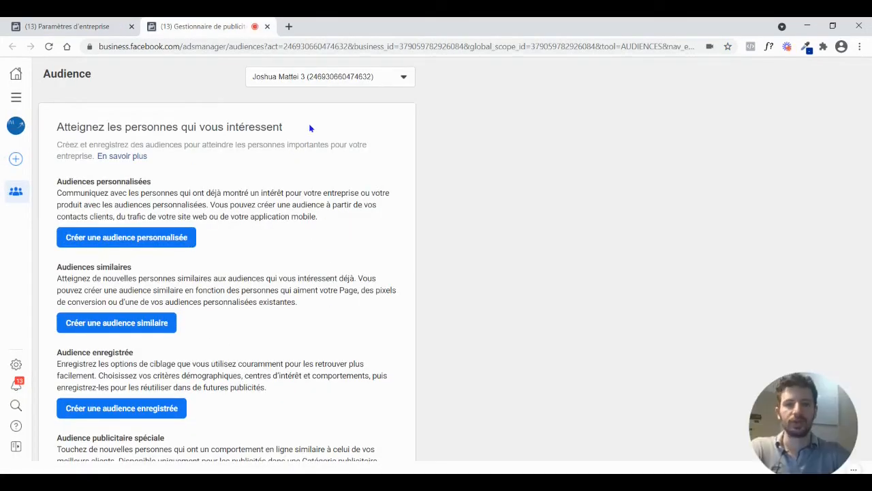
{"action": "left_click", "coordinate": [317, 79]}
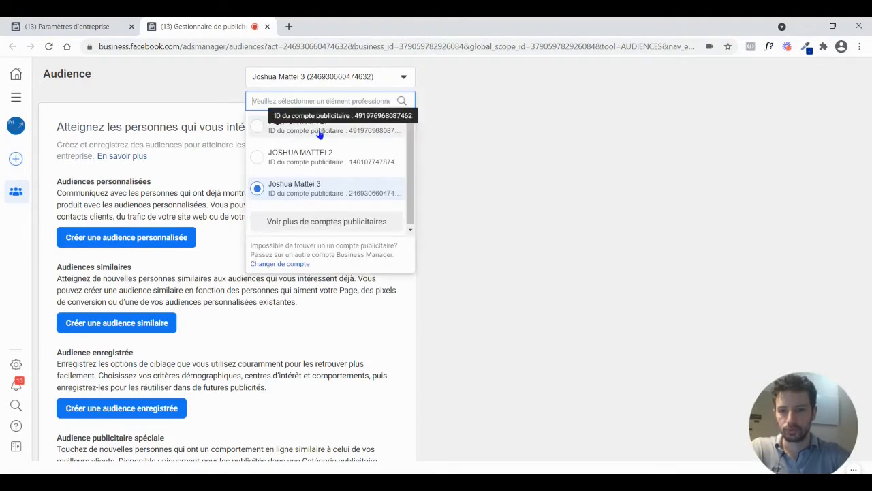
{"action": "left_click", "coordinate": [285, 82]}
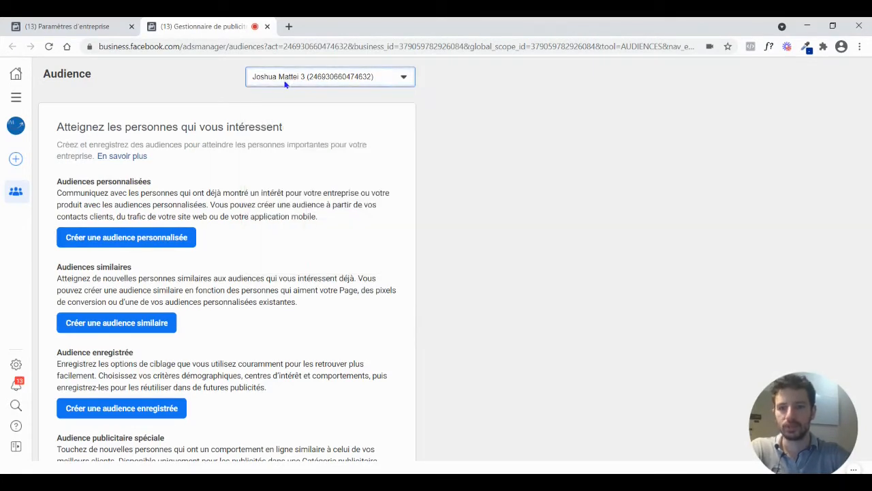
{"action": "left_click", "coordinate": [284, 82]}
{"action": "left_click", "coordinate": [195, 101]}
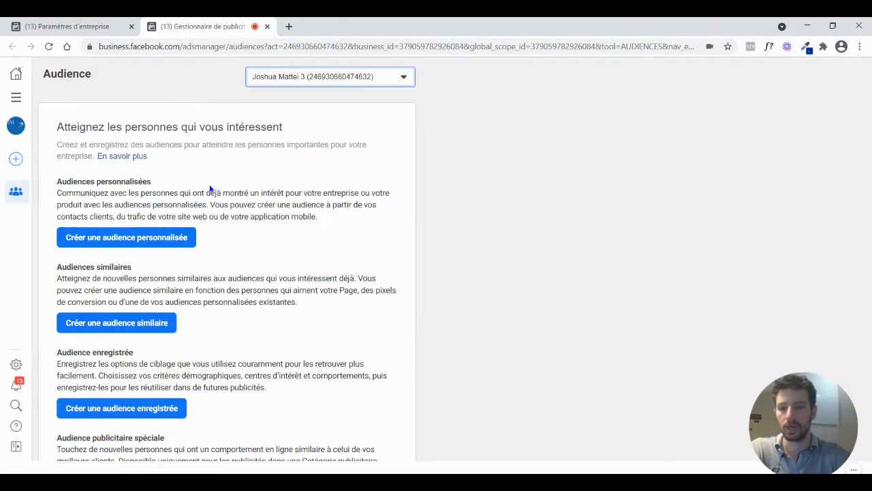
{"action": "left_click", "coordinate": [309, 184]}
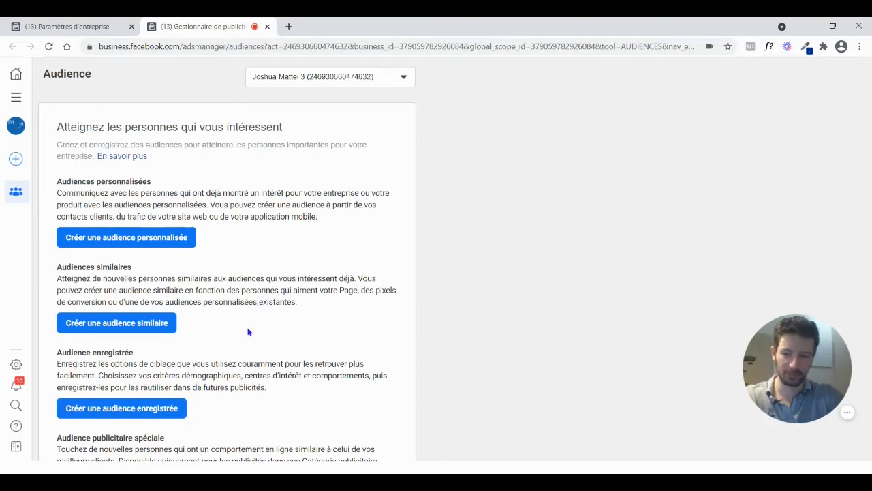
Start creating a saved audience and look through the form's fields, from audience name to connections.
{"action": "left_click", "coordinate": [131, 411]}
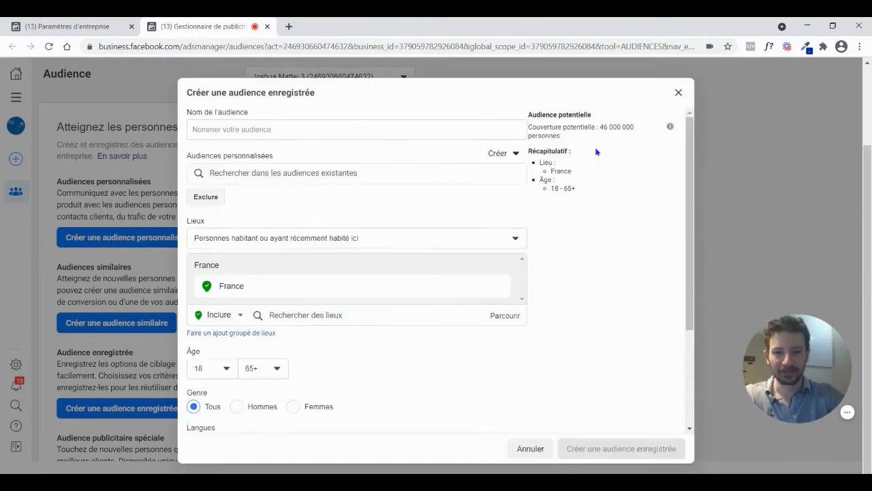
{"action": "scroll", "coordinate": [738, 224], "scroll_direction": "down", "scroll_amount": 3}
{"action": "scroll", "coordinate": [586, 229], "scroll_direction": "up", "scroll_amount": 5}
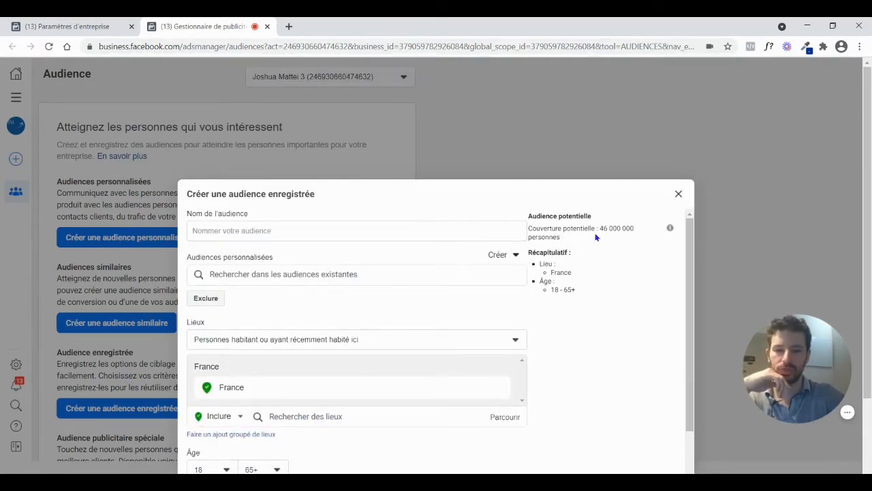
{"action": "scroll", "coordinate": [597, 230], "scroll_direction": "down", "scroll_amount": 2}
{"action": "left_click_drag", "start_coordinate": [575, 209], "coordinate": [577, 168]}
{"action": "left_click", "coordinate": [615, 293]}
{"action": "scroll", "coordinate": [608, 287], "scroll_direction": "down", "scroll_amount": 2}
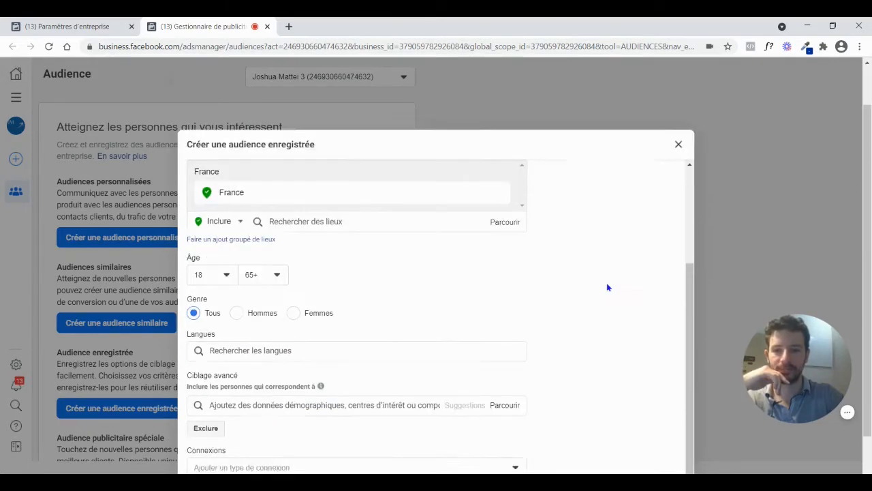
{"action": "scroll", "coordinate": [583, 242], "scroll_direction": "up", "scroll_amount": 3}
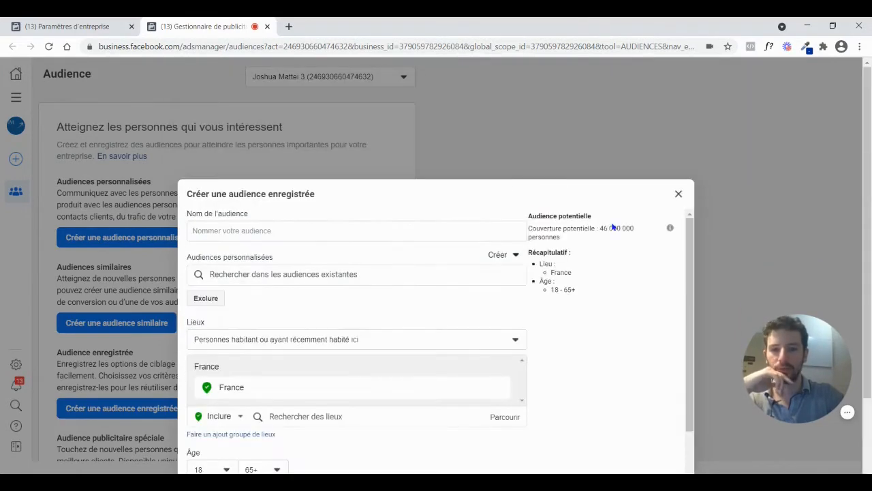
{"action": "scroll", "coordinate": [414, 250], "scroll_direction": "down", "scroll_amount": 3}
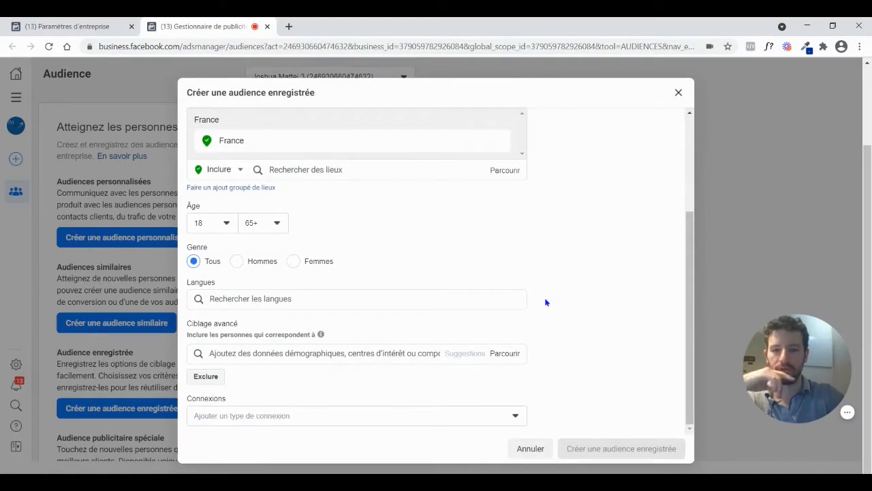
{"action": "scroll", "coordinate": [545, 299], "scroll_direction": "up", "scroll_amount": 3}
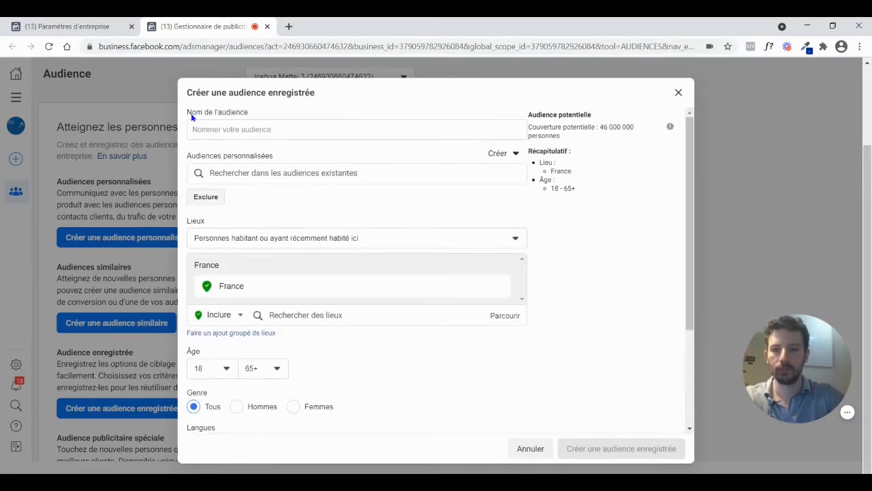
{"action": "left_click_drag", "start_coordinate": [192, 117], "coordinate": [249, 116]}
{"action": "left_click", "coordinate": [251, 117]}
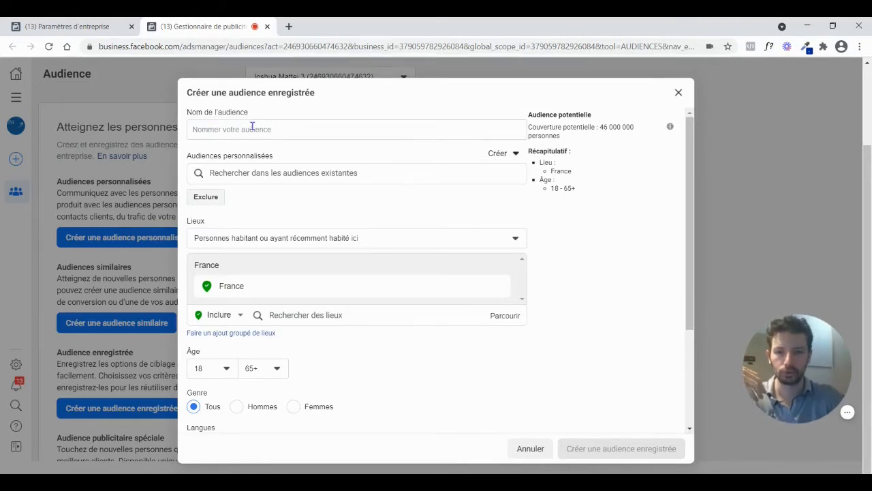
Check which existing lookalike and custom audiences are available for the saved audience.
{"action": "left_click", "coordinate": [266, 172]}
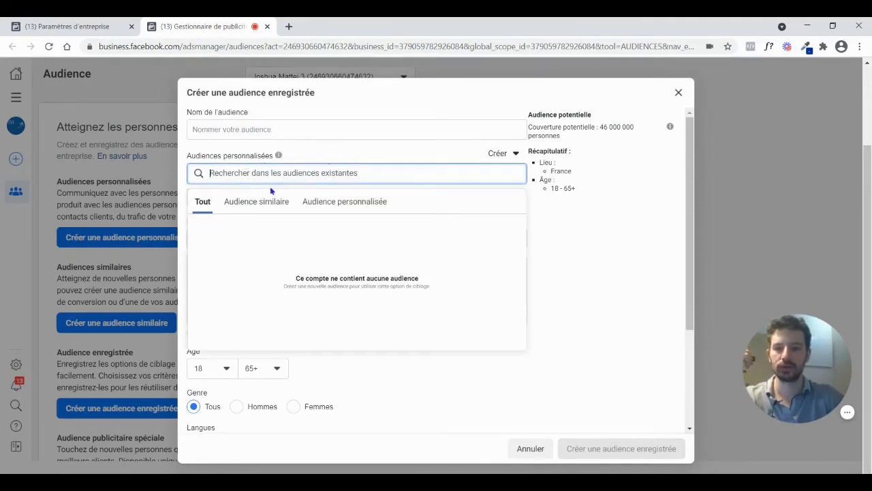
{"action": "left_click", "coordinate": [251, 205]}
{"action": "left_click", "coordinate": [341, 202]}
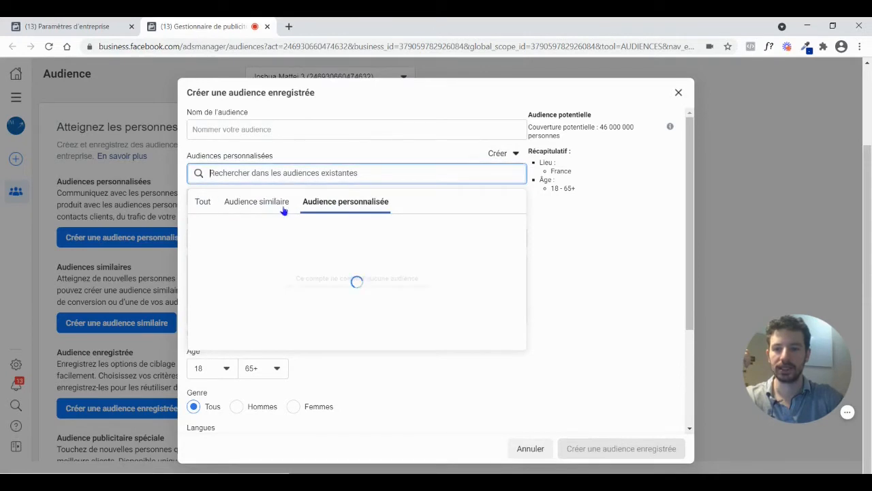
{"action": "left_click", "coordinate": [327, 152]}
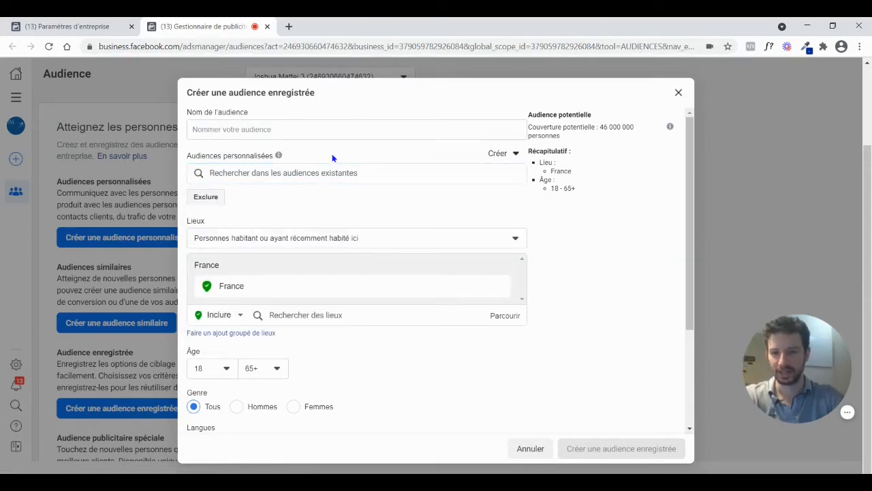
{"action": "left_click", "coordinate": [337, 173]}
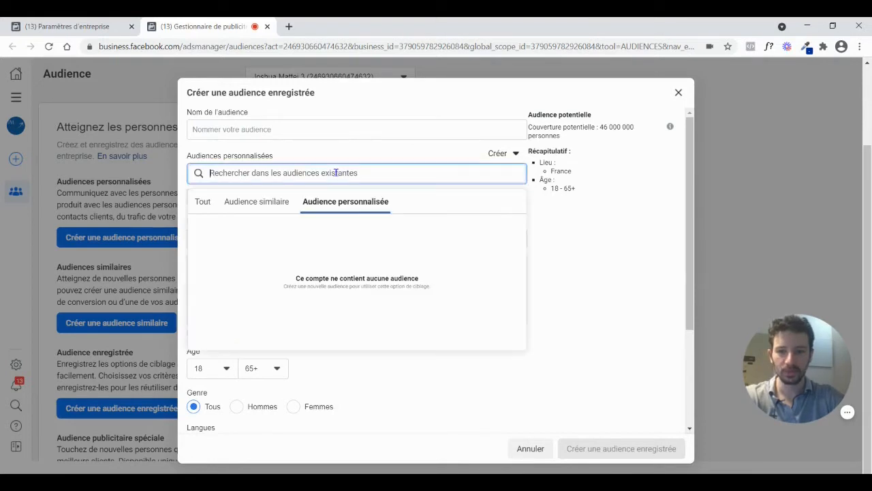
{"action": "left_click", "coordinate": [273, 201]}
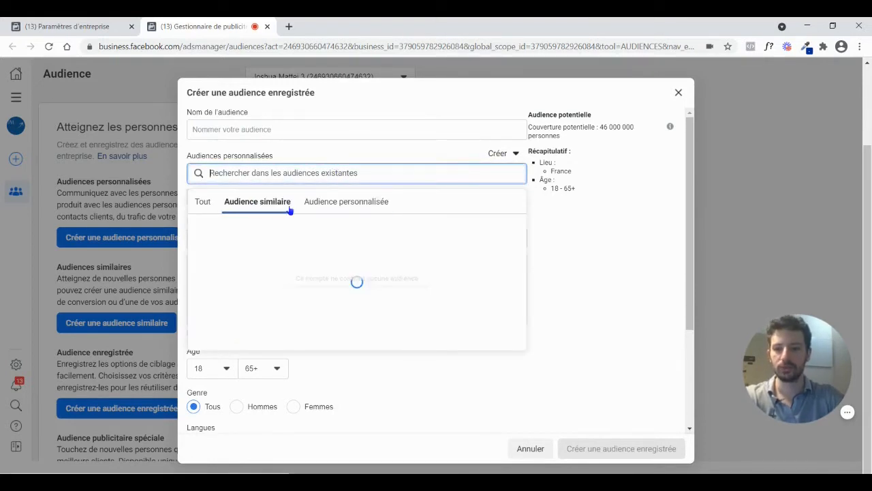
{"action": "left_click", "coordinate": [667, 270]}
Review the location targeting choices that define how people relate to the selected area.
{"action": "scroll", "coordinate": [511, 256], "scroll_direction": "down", "scroll_amount": 2}
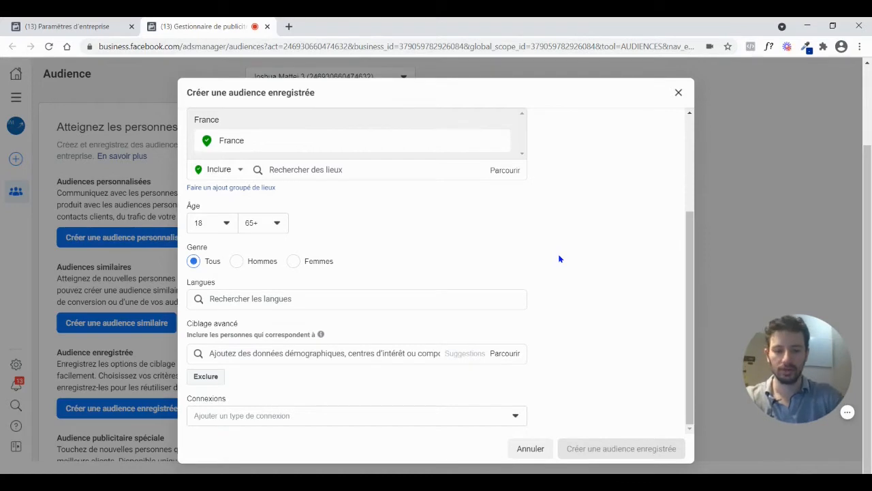
{"action": "scroll", "coordinate": [591, 183], "scroll_direction": "up", "scroll_amount": 3}
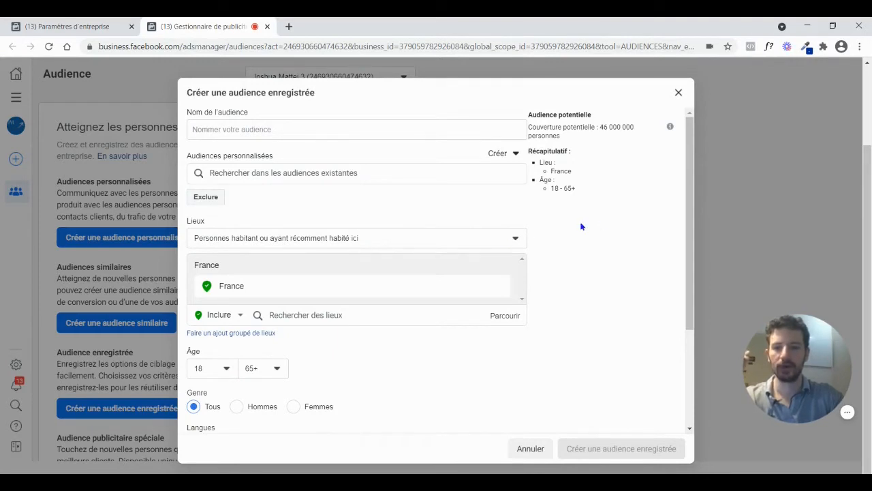
{"action": "scroll", "coordinate": [522, 184], "scroll_direction": "down", "scroll_amount": 2}
{"action": "scroll", "coordinate": [522, 187], "scroll_direction": "up", "scroll_amount": 1}
{"action": "left_click", "coordinate": [520, 181]}
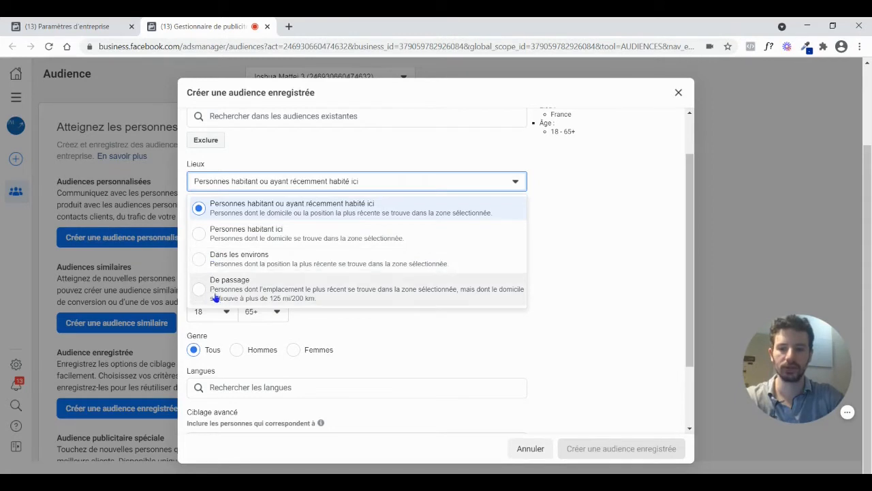
{"action": "left_click", "coordinate": [564, 181]}
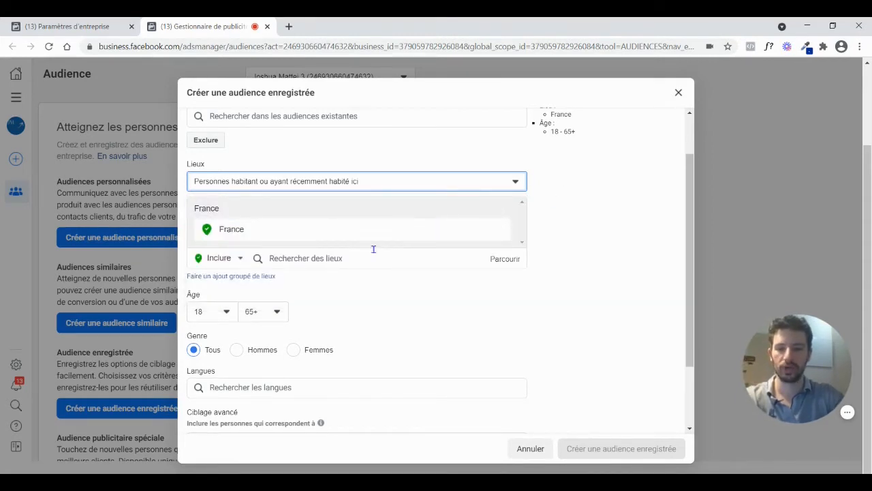
Search for "marseille" and include Marseille, Provence-Alpes-Côte d'Azur, as the audience's city location.
{"action": "left_click", "coordinate": [317, 259]}
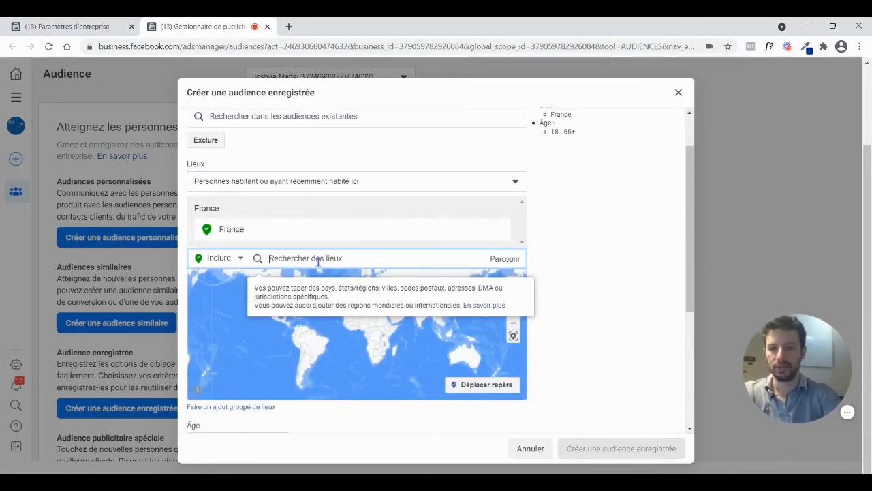
{"action": "type", "text": "marseille"}
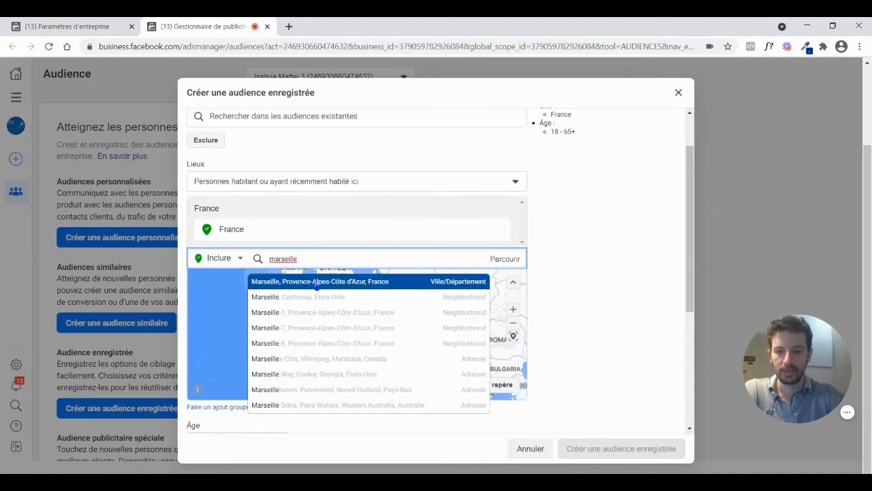
{"action": "left_click", "coordinate": [441, 276]}
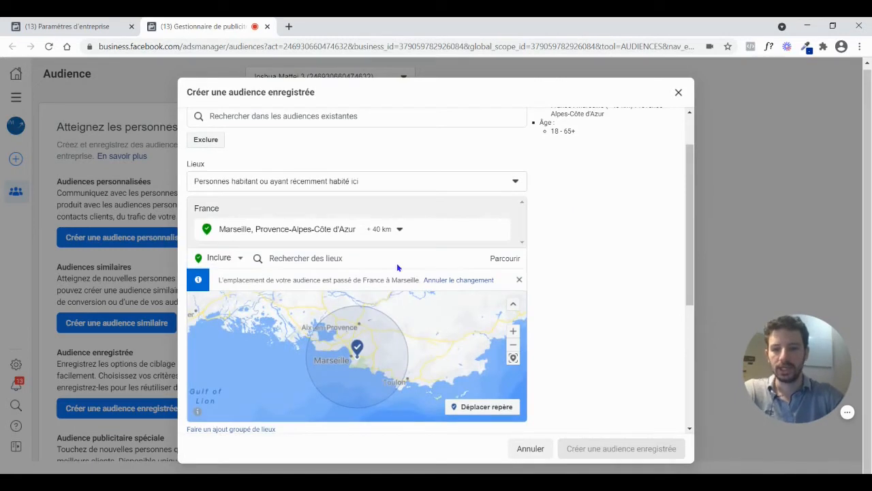
Set the radius around Marseille to 80 km and dismiss the location change notice.
{"action": "left_click", "coordinate": [397, 229]}
{"action": "left_click_drag", "start_coordinate": [402, 300], "coordinate": [385, 300]}
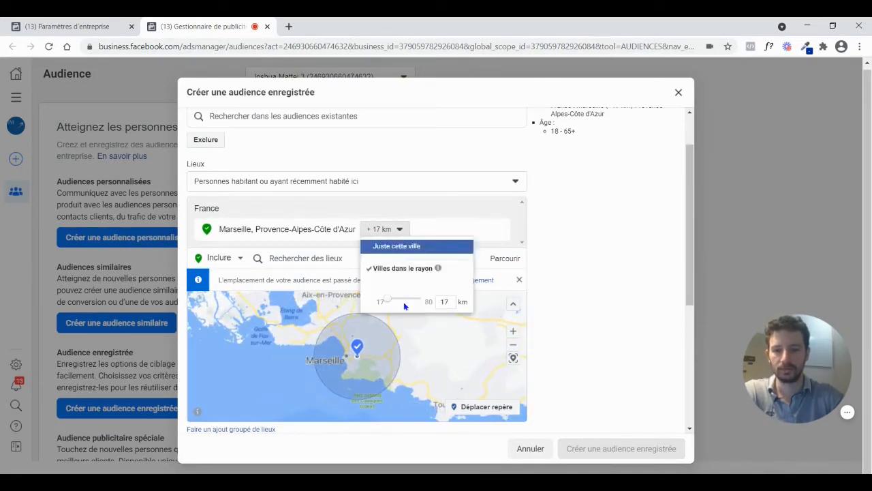
{"action": "left_click_drag", "start_coordinate": [387, 300], "coordinate": [428, 308]}
{"action": "left_click", "coordinate": [439, 354]}
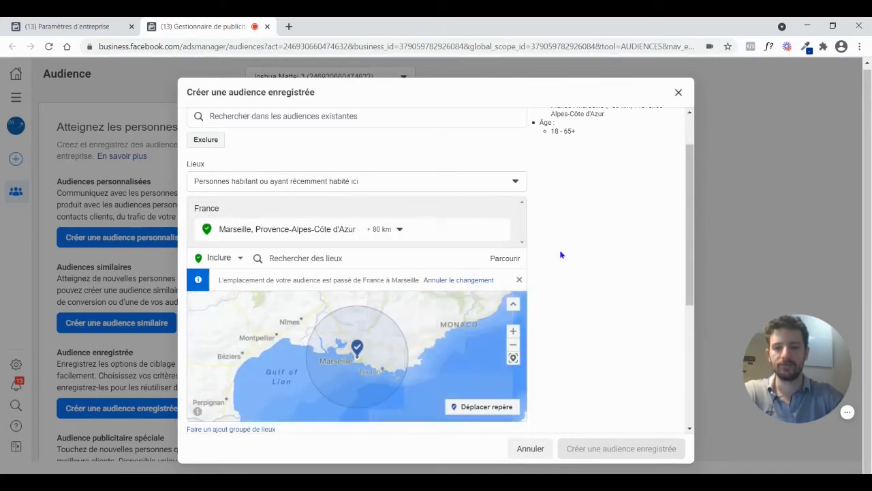
{"action": "left_click", "coordinate": [396, 229]}
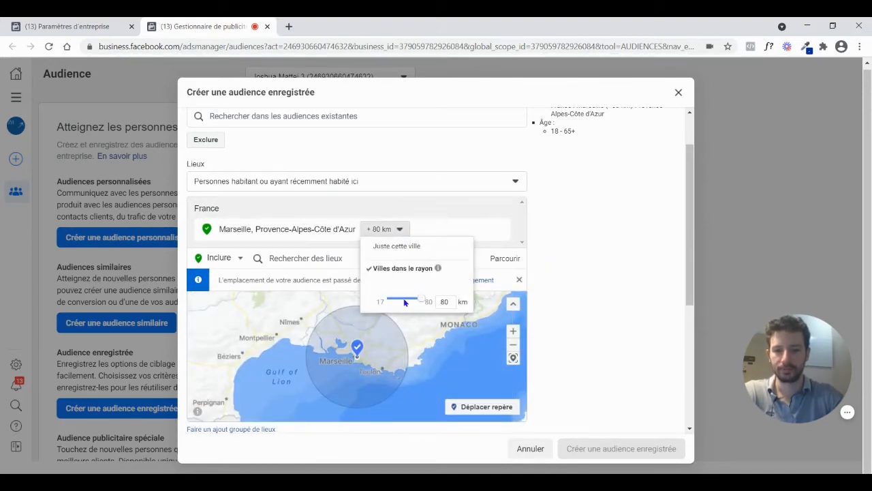
{"action": "left_click", "coordinate": [611, 221]}
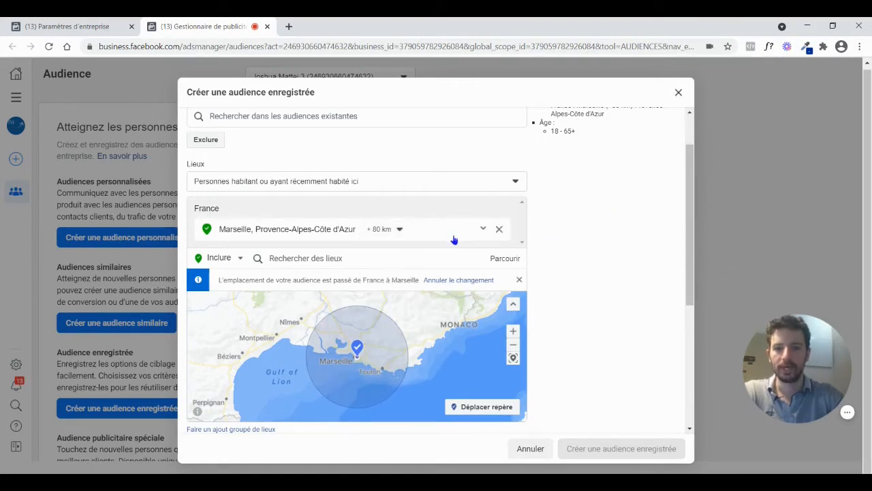
{"action": "left_click", "coordinate": [518, 281]}
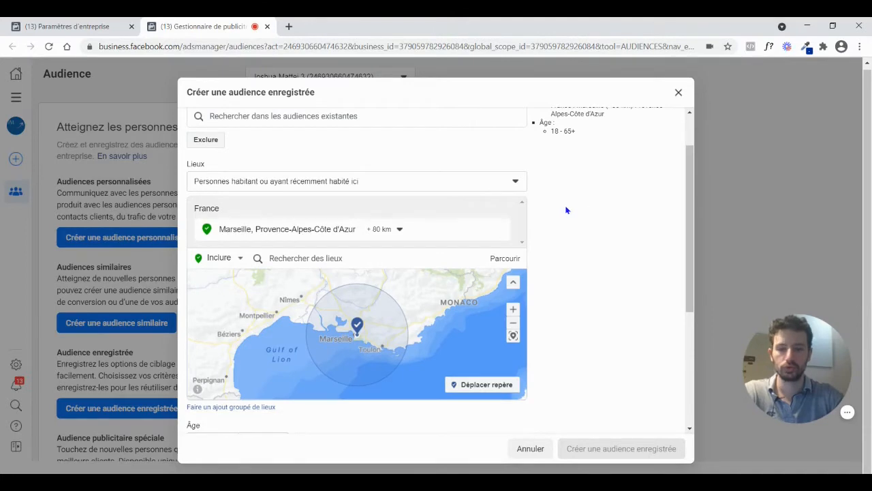
Open the bulk location entry dialog and examine the location types that can be added in groups.
{"action": "scroll", "coordinate": [566, 210], "scroll_direction": "down", "scroll_amount": 1}
{"action": "scroll", "coordinate": [222, 321], "scroll_direction": "down", "scroll_amount": 2}
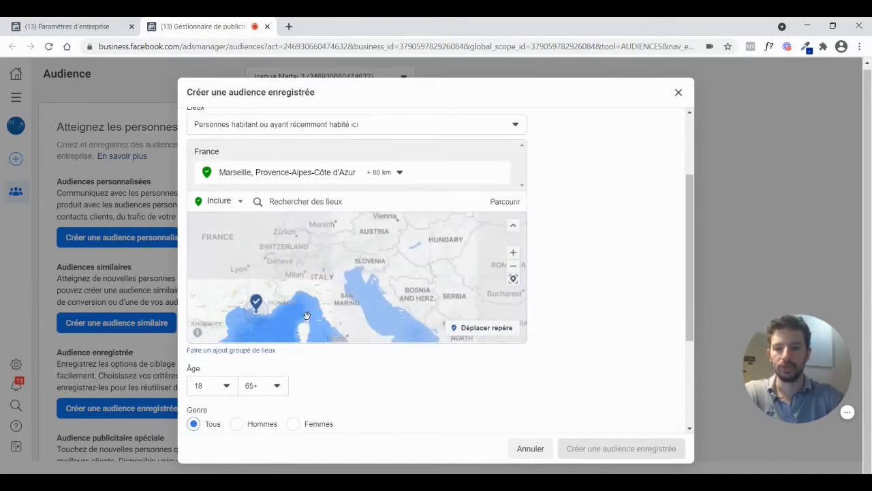
{"action": "left_click", "coordinate": [243, 350]}
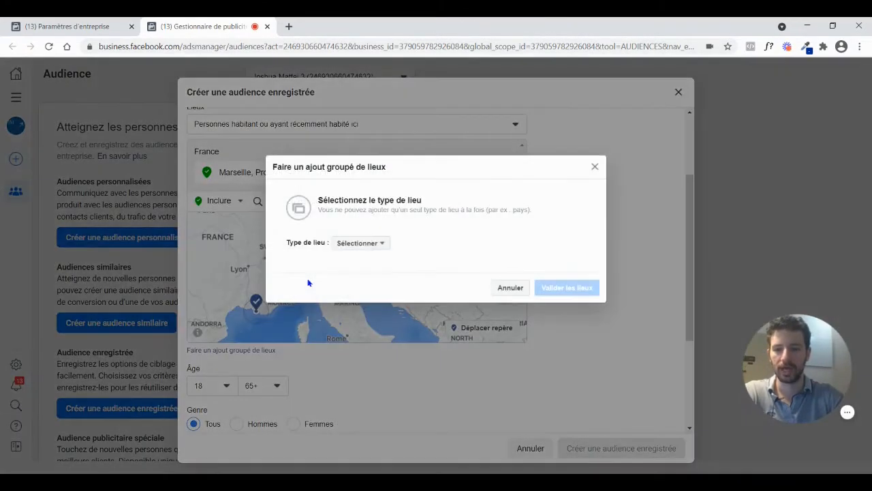
{"action": "left_click", "coordinate": [370, 243]}
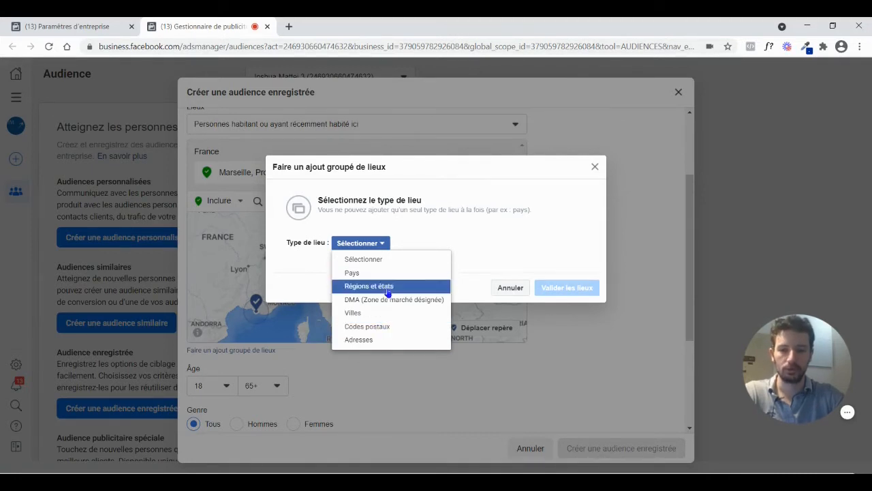
{"action": "left_click", "coordinate": [562, 243]}
{"action": "left_click", "coordinate": [358, 243]}
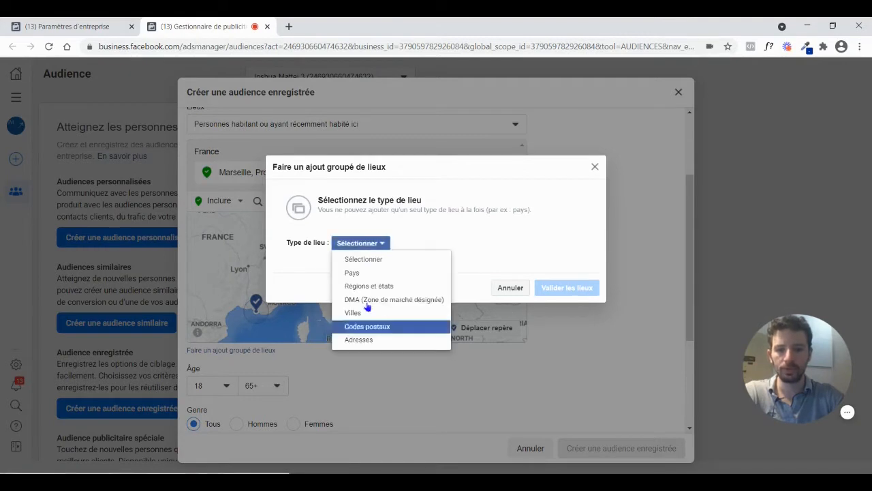
{"action": "left_click", "coordinate": [490, 254]}
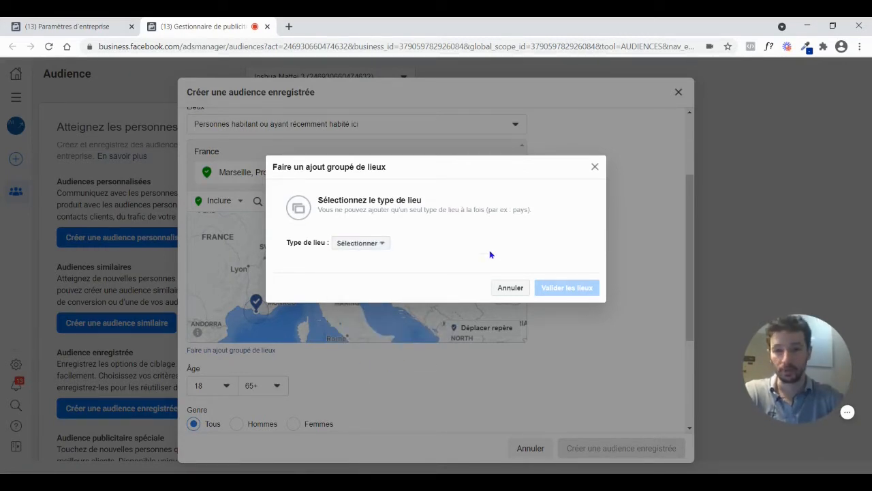
Check the location type selection for grouped location entry and close the dialog without adding any places.
{"action": "left_click", "coordinate": [368, 244]}
{"action": "left_click", "coordinate": [468, 244]}
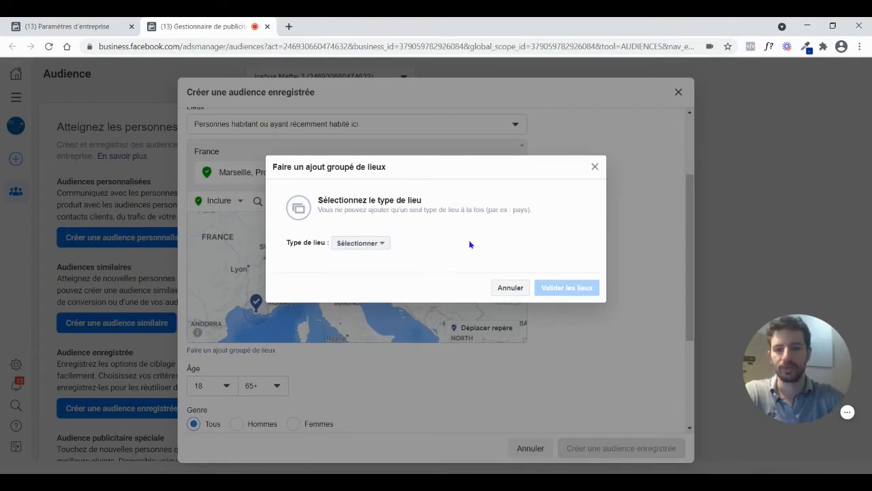
{"action": "left_click", "coordinate": [509, 288]}
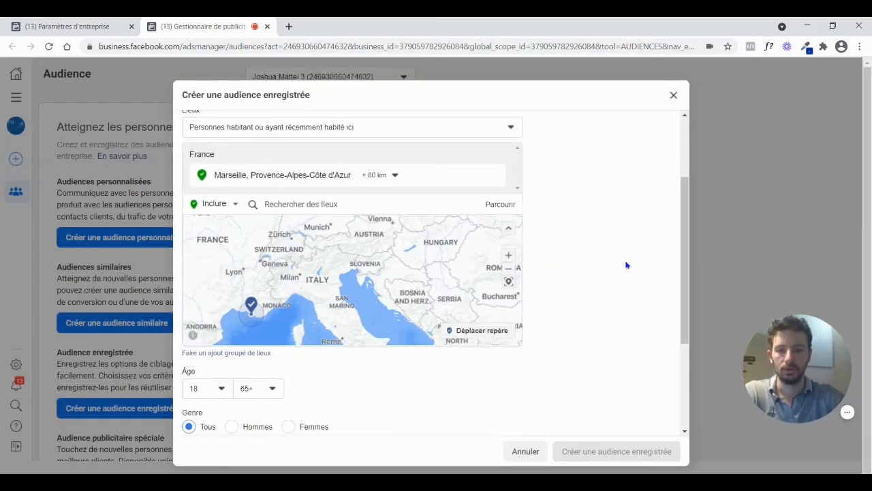
{"action": "scroll", "coordinate": [383, 271], "scroll_direction": "down", "scroll_amount": 1}
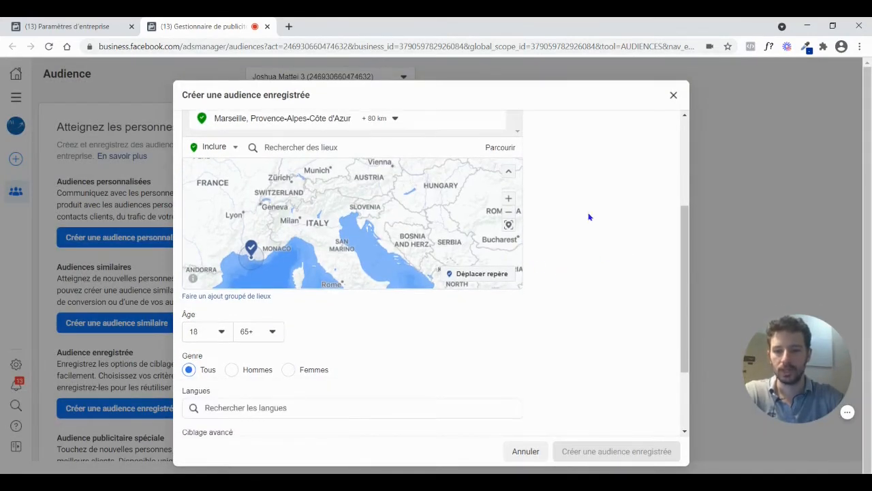
{"action": "left_click", "coordinate": [244, 299]}
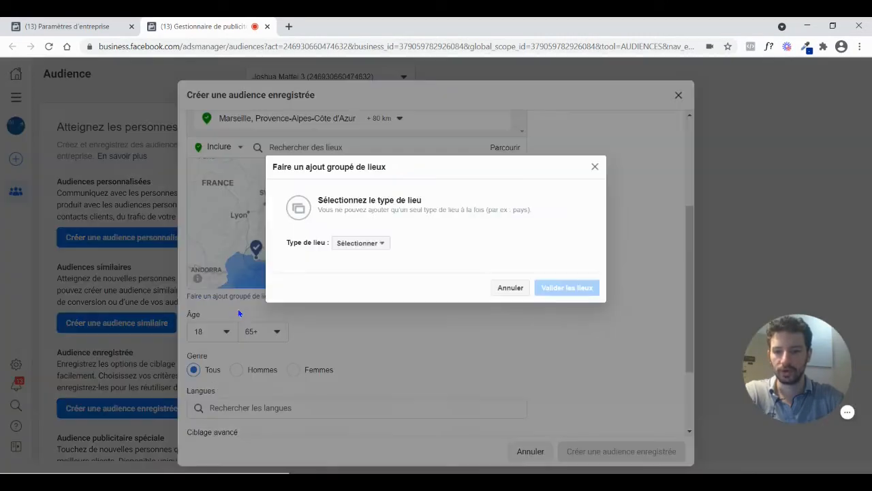
{"action": "left_click", "coordinate": [594, 167]}
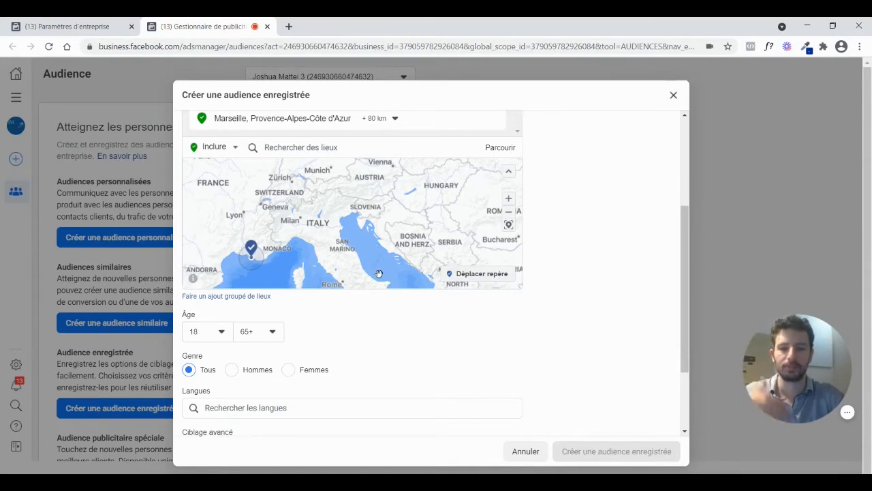
Review the age criterion and add Français (France) as the audience's language.
{"action": "scroll", "coordinate": [382, 331], "scroll_direction": "down", "scroll_amount": 1}
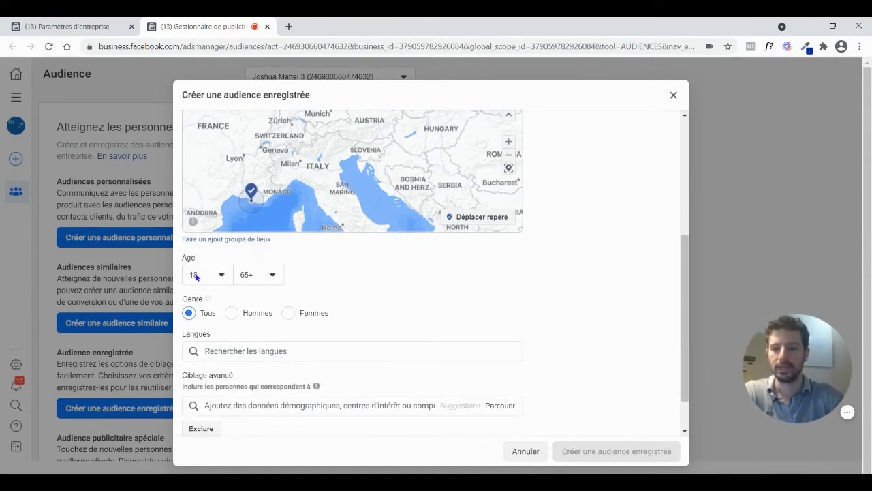
{"action": "left_click_drag", "start_coordinate": [182, 258], "coordinate": [186, 257]}
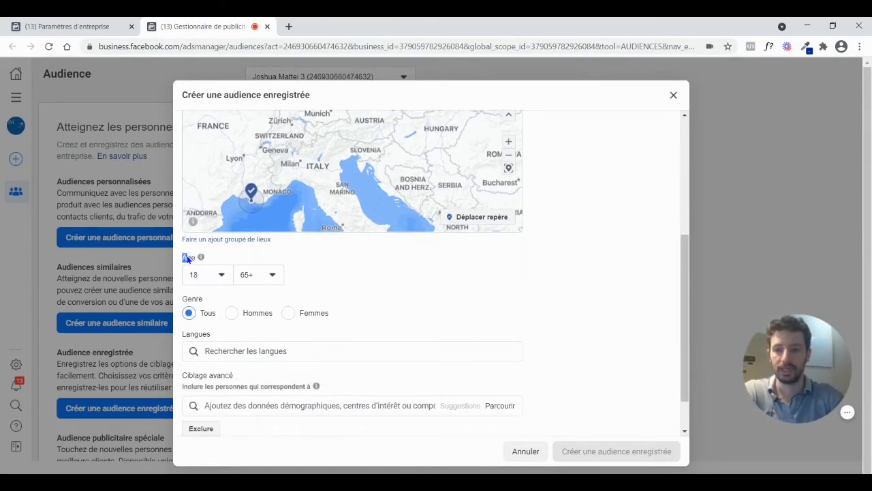
{"action": "left_click", "coordinate": [338, 267]}
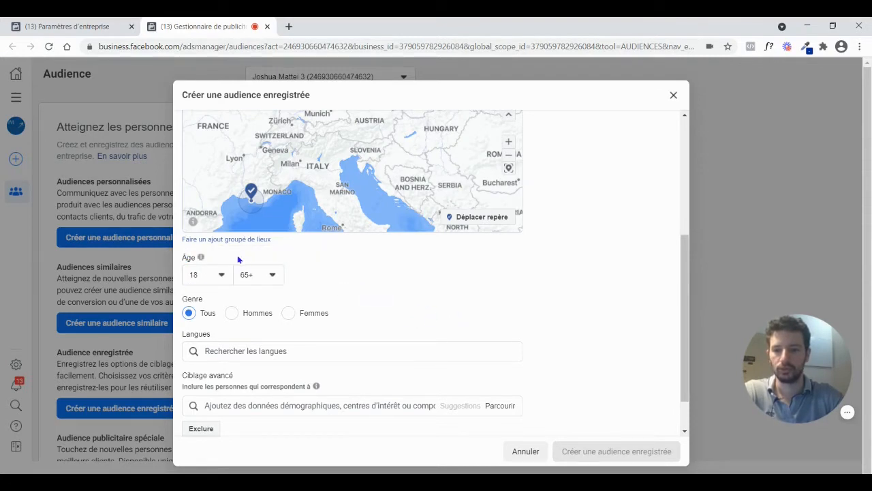
{"action": "scroll", "coordinate": [249, 273], "scroll_direction": "down", "scroll_amount": 1}
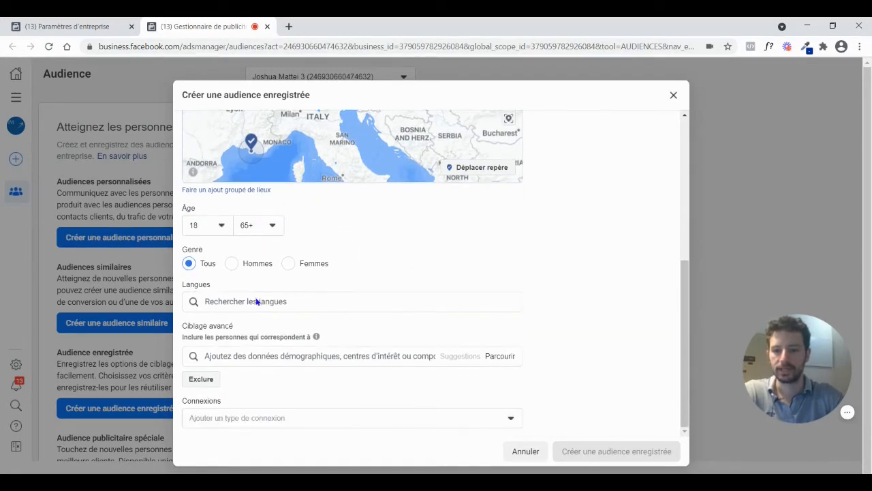
{"action": "left_click", "coordinate": [257, 301]}
{"action": "type", "text": "fran"}
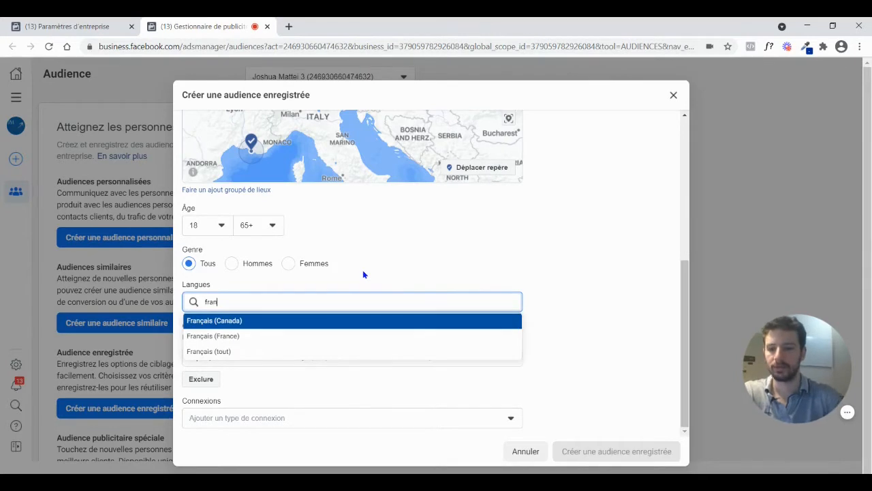
{"action": "left_click", "coordinate": [293, 335]}
{"action": "scroll", "coordinate": [335, 255], "scroll_direction": "down", "scroll_amount": 1}
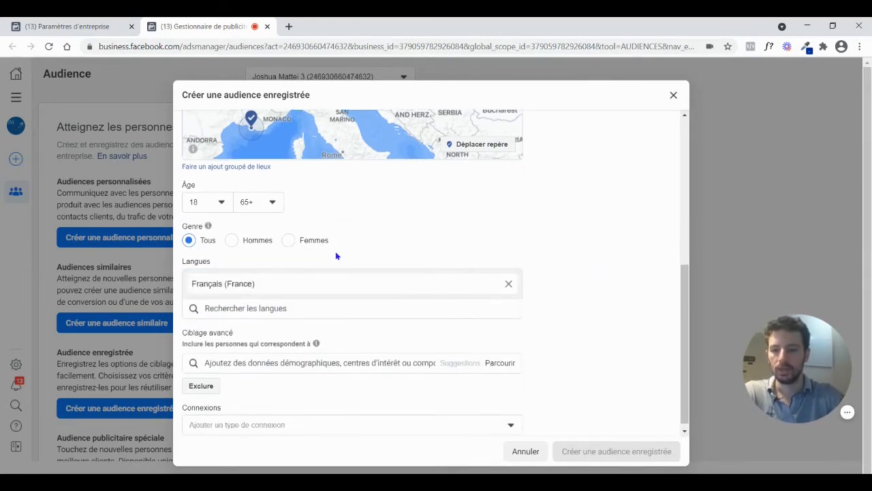
Check the advanced targeting field and the audience summary, and remove the Français (France) language from the audience.
{"action": "left_click", "coordinate": [266, 357]}
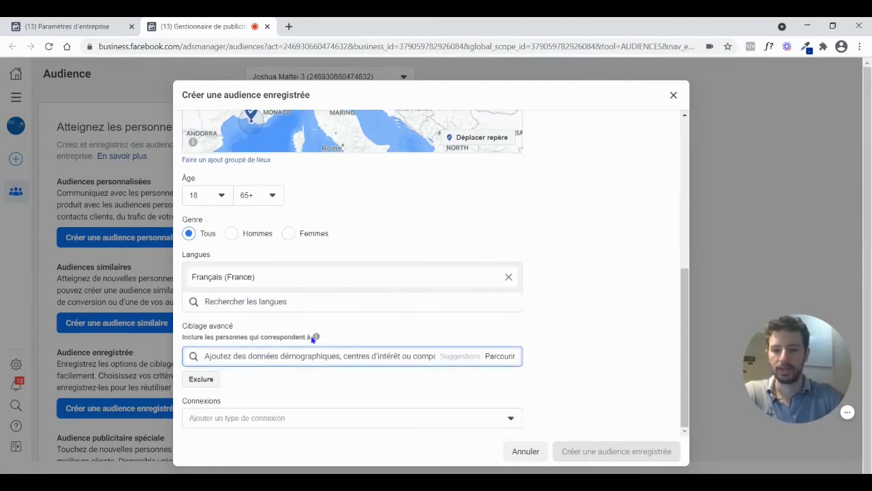
{"action": "left_click", "coordinate": [617, 267]}
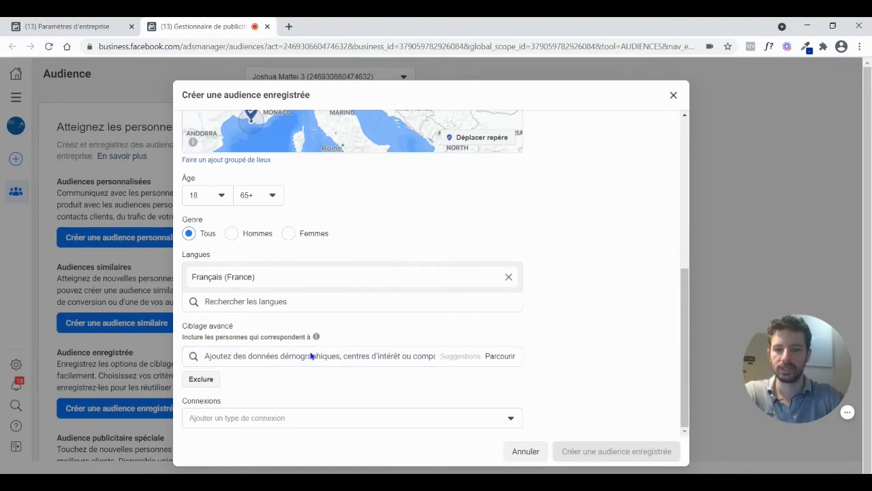
{"action": "left_click", "coordinate": [311, 355]}
{"action": "scroll", "coordinate": [568, 245], "scroll_direction": "up", "scroll_amount": 6}
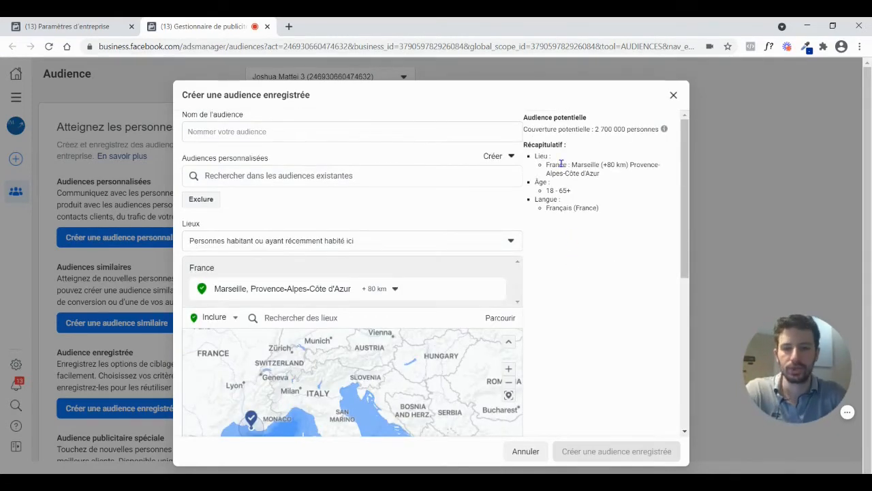
{"action": "scroll", "coordinate": [443, 258], "scroll_direction": "down", "scroll_amount": 2}
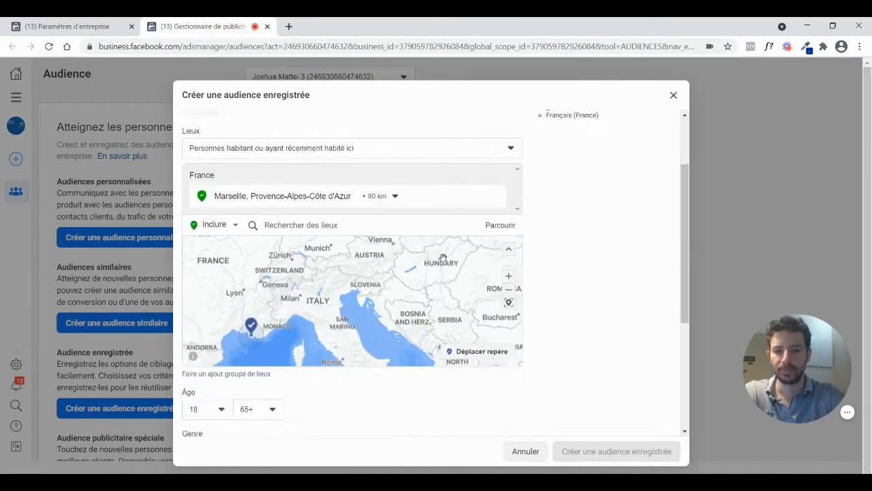
{"action": "scroll", "coordinate": [442, 258], "scroll_direction": "down", "scroll_amount": 4}
{"action": "left_click", "coordinate": [512, 280]}
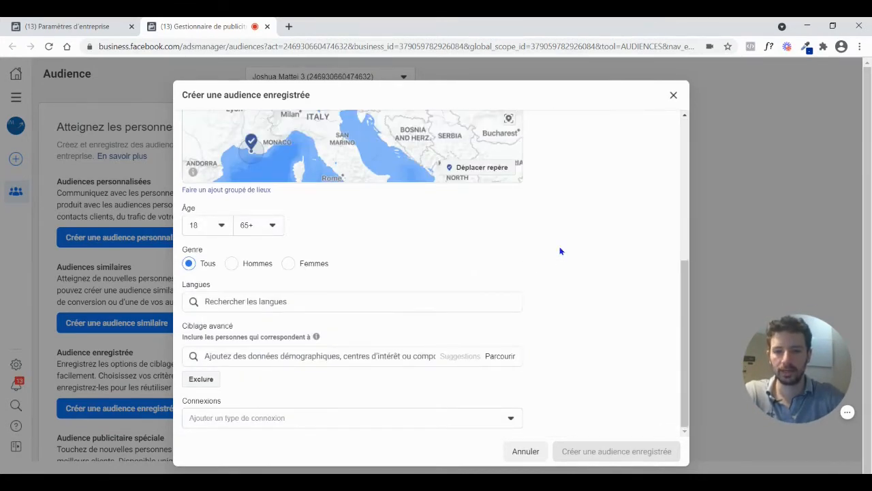
Remove Marseille from the audience's locations and include the whole country of France instead.
{"action": "scroll", "coordinate": [560, 252], "scroll_direction": "up", "scroll_amount": 6}
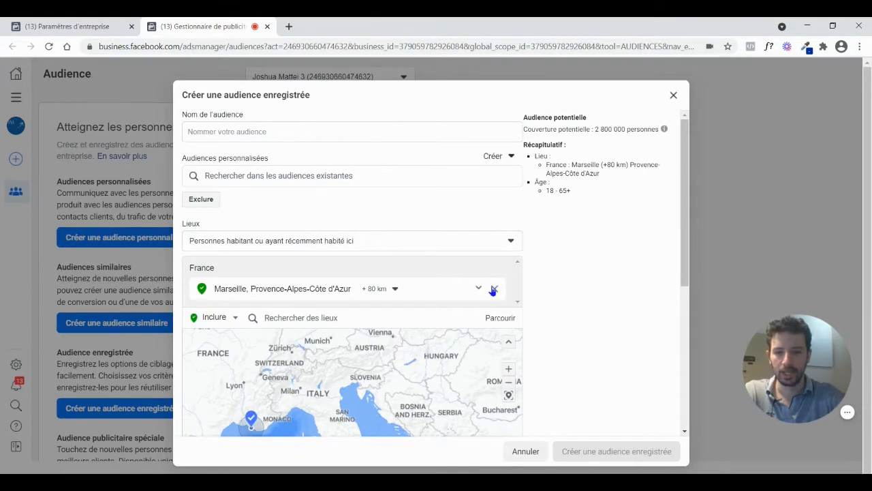
{"action": "left_click", "coordinate": [493, 289]}
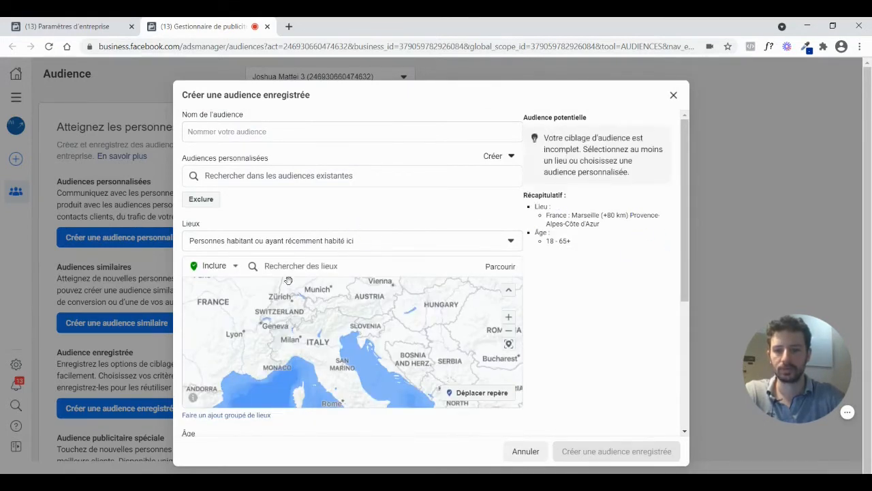
{"action": "left_click", "coordinate": [267, 269]}
{"action": "type", "text": "france"}
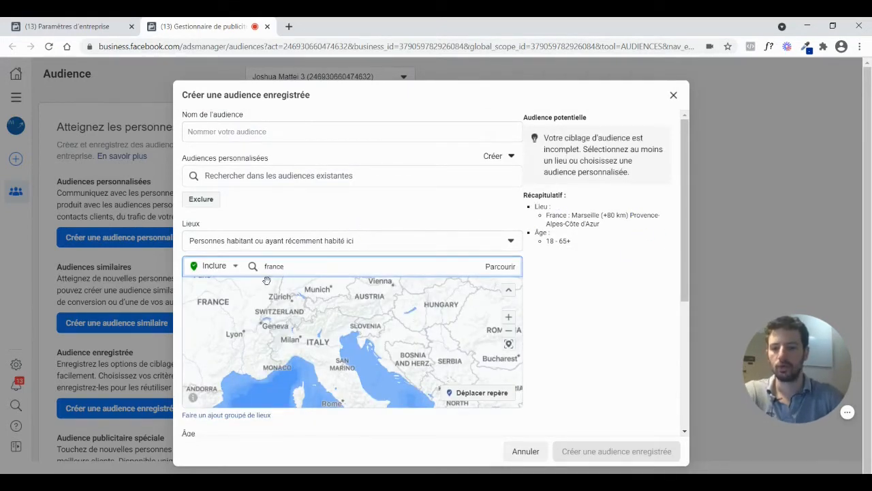
{"action": "left_click", "coordinate": [299, 290]}
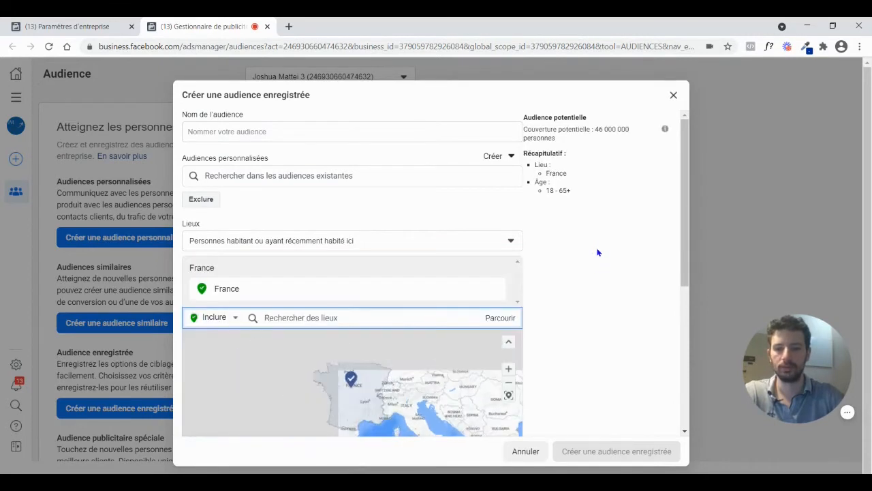
Name the audience "Intérêt 1 - Animaux de compagnie".
{"action": "left_click", "coordinate": [316, 133]}
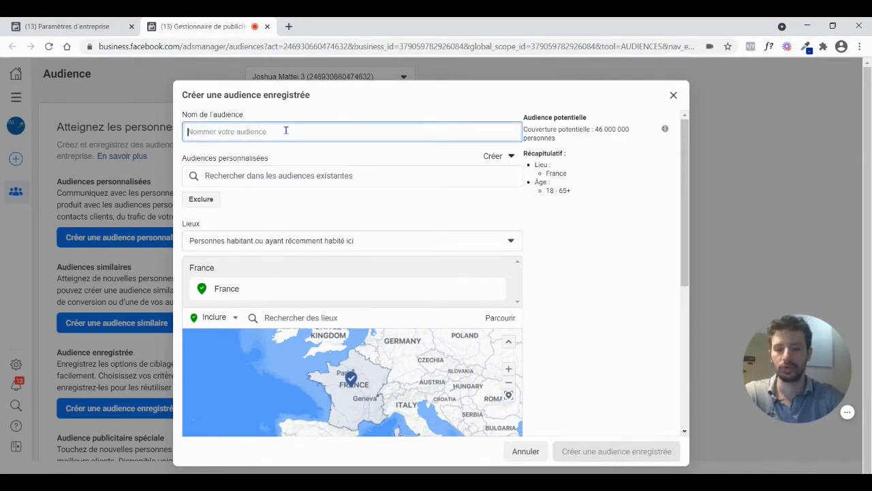
{"action": "type", "text": "Intérêt"}
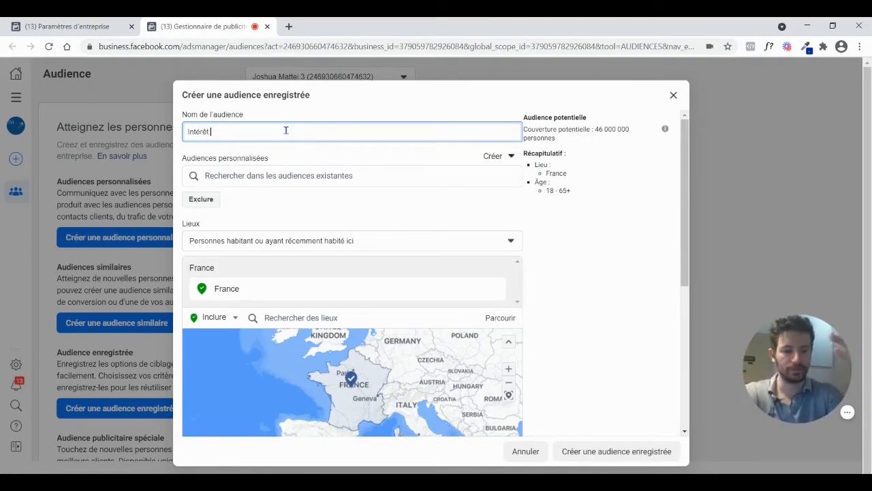
{"action": "type", "text": "1"}
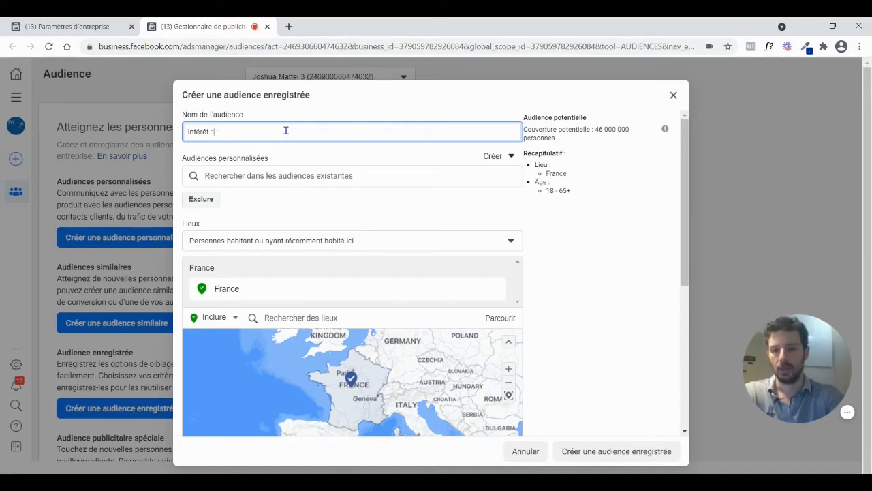
{"action": "type", "text": "-"}
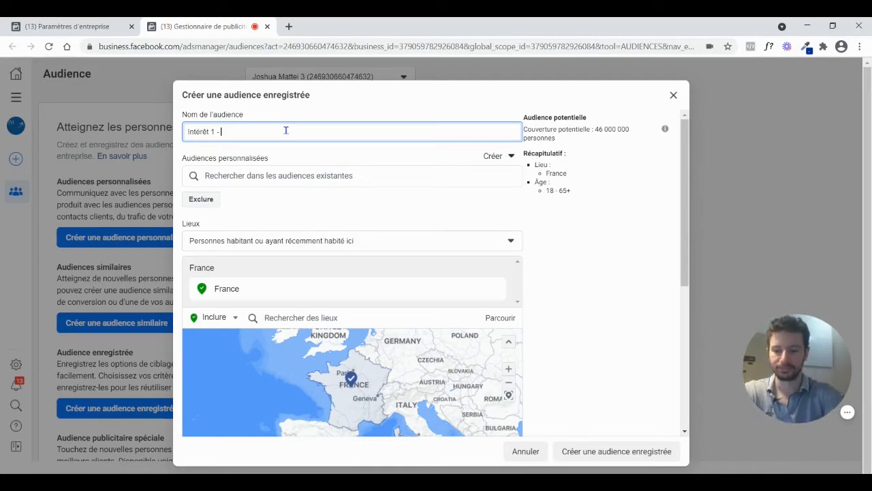
{"action": "type", "text": "Anima"}
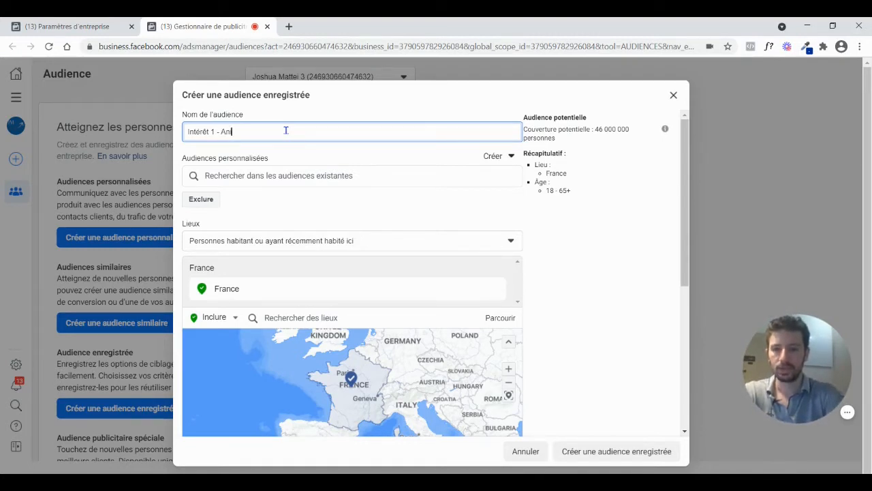
{"action": "type", "text": "ux de compagnie"}
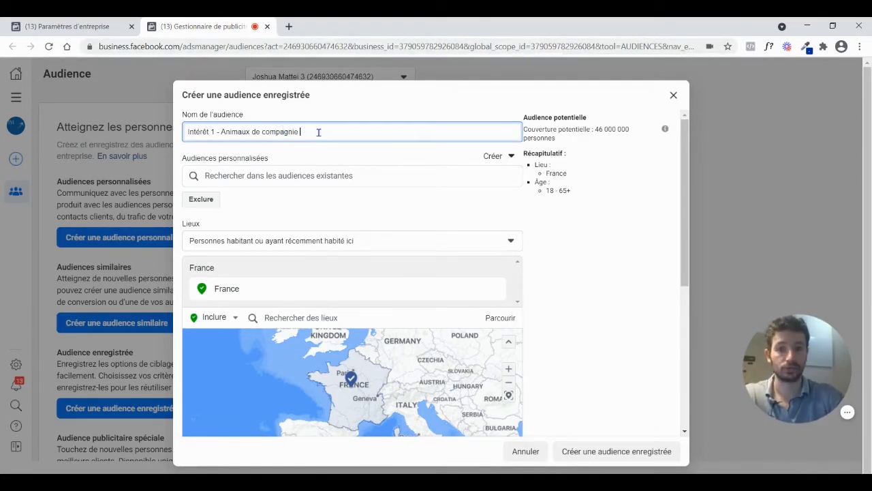
Append the audience size to the name so that it reads "Intérêt 1 - Animaux de compagnie - 500 K".
{"action": "scroll", "coordinate": [600, 235], "scroll_direction": "down", "scroll_amount": 5}
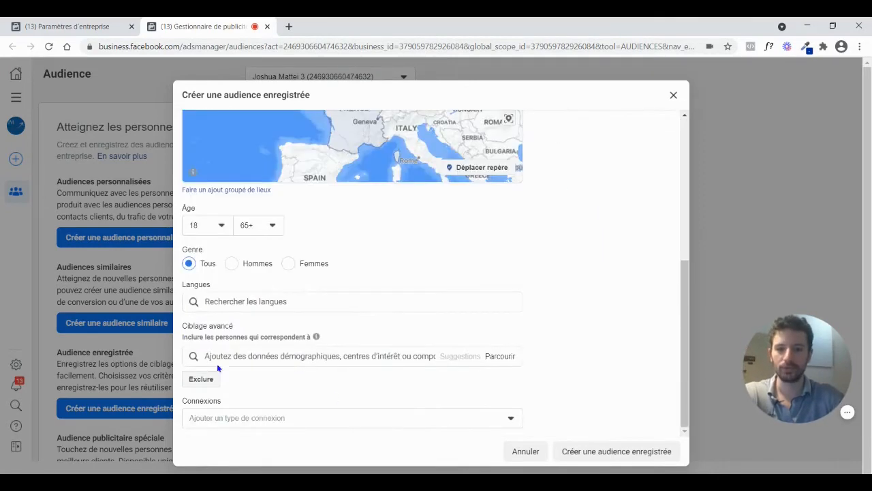
{"action": "scroll", "coordinate": [595, 263], "scroll_direction": "up", "scroll_amount": 5}
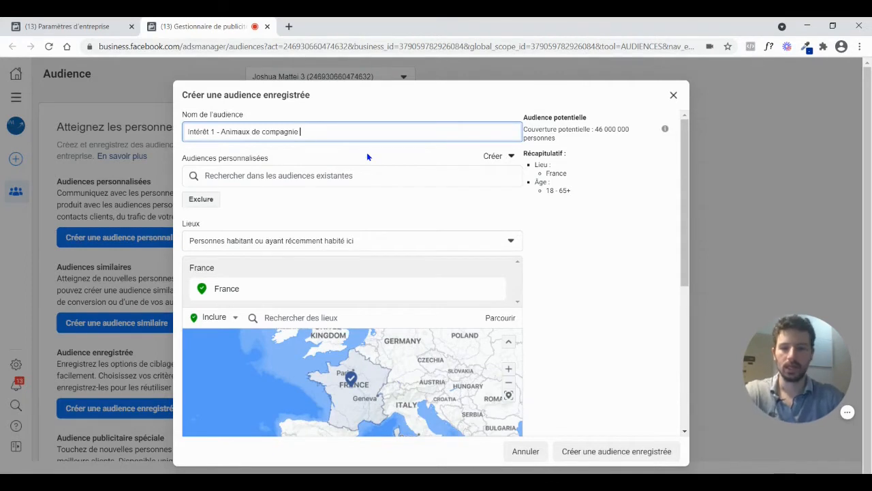
{"action": "type", "text": "- "}
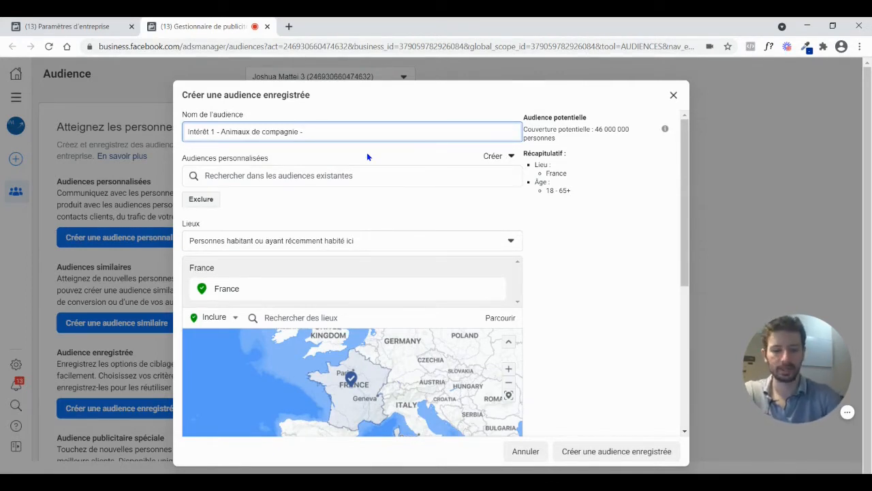
{"action": "type", "text": "500 000"}
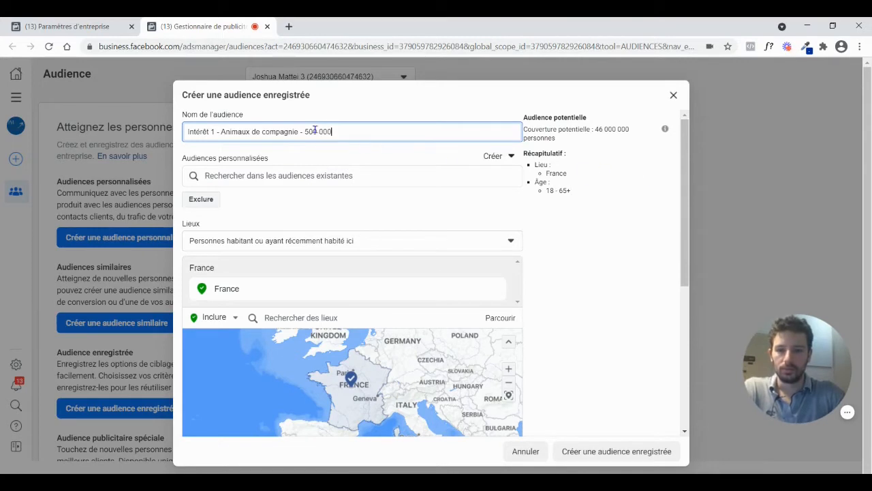
{"action": "left_click_drag", "start_coordinate": [318, 132], "coordinate": [347, 132]}
{"action": "key", "text": "BackSpace"}
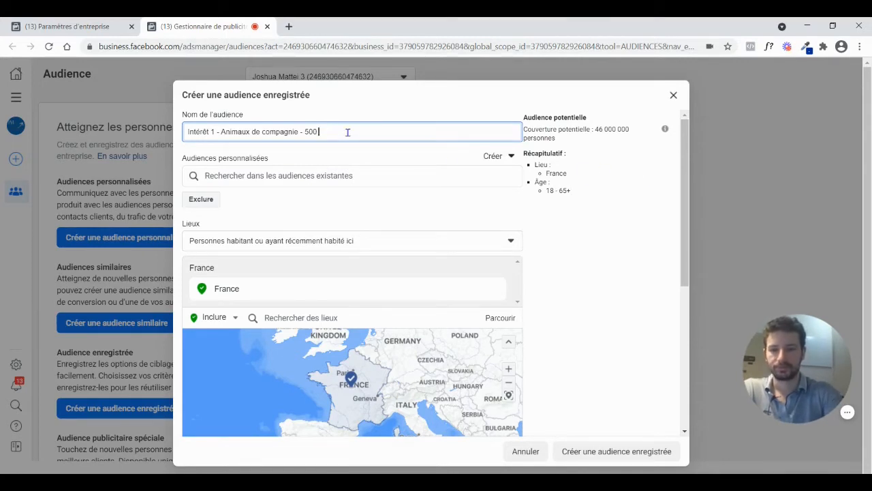
{"action": "type", "text": "K"}
{"action": "left_click", "coordinate": [609, 153]}
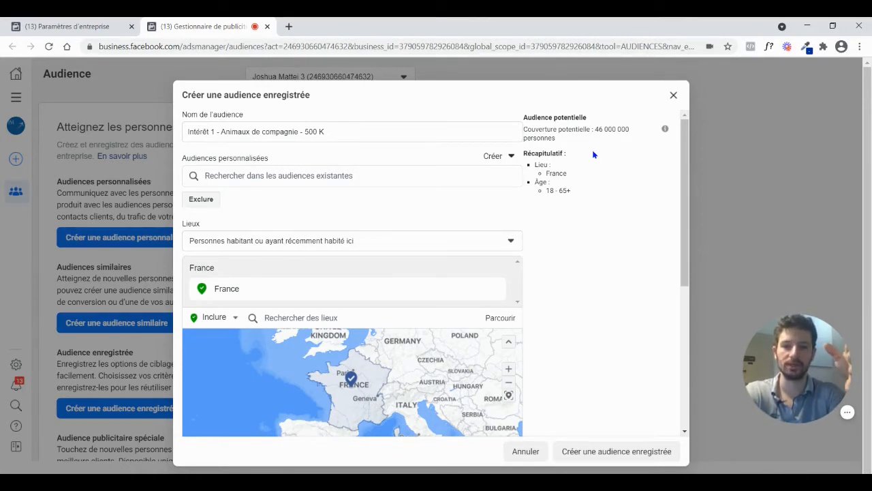
Check the potential reach and replace "Animaux de compagnie" in the audience name with "Chien".
{"action": "left_click_drag", "start_coordinate": [595, 130], "coordinate": [638, 141]}
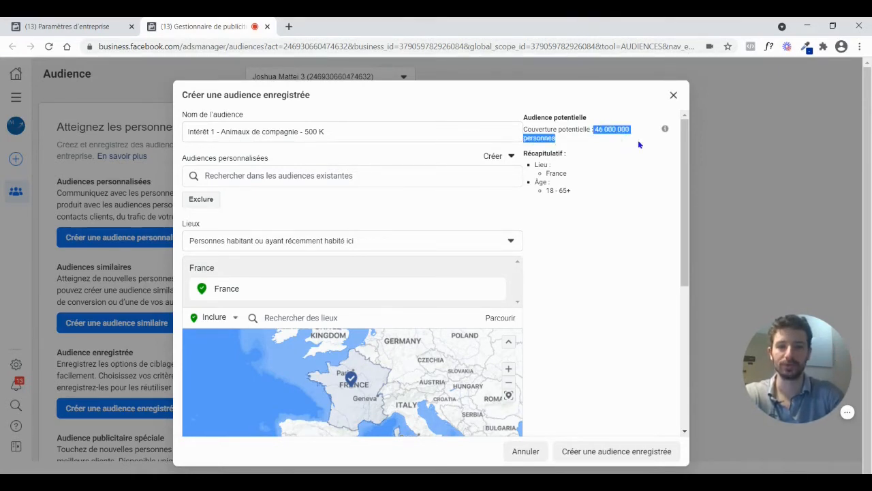
{"action": "left_click", "coordinate": [288, 134]}
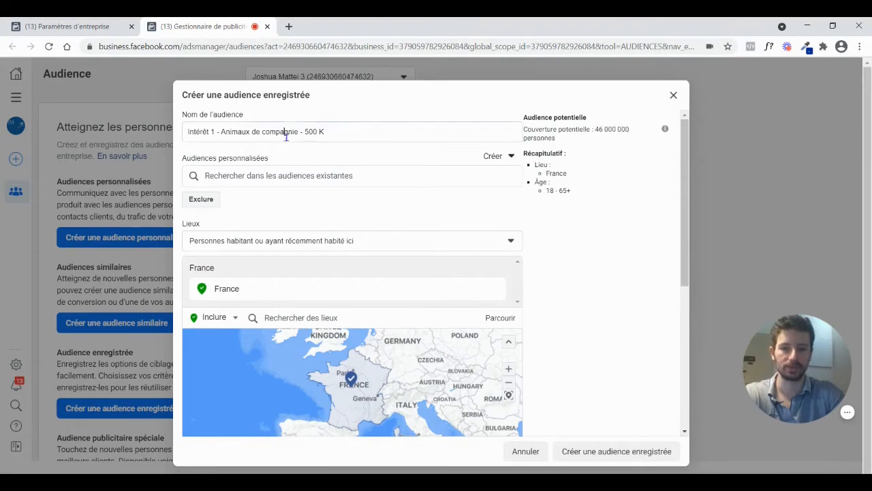
{"action": "left_click", "coordinate": [600, 171]}
{"action": "left_click_drag", "start_coordinate": [220, 132], "coordinate": [298, 134]}
{"action": "type", "text": "Chien"}
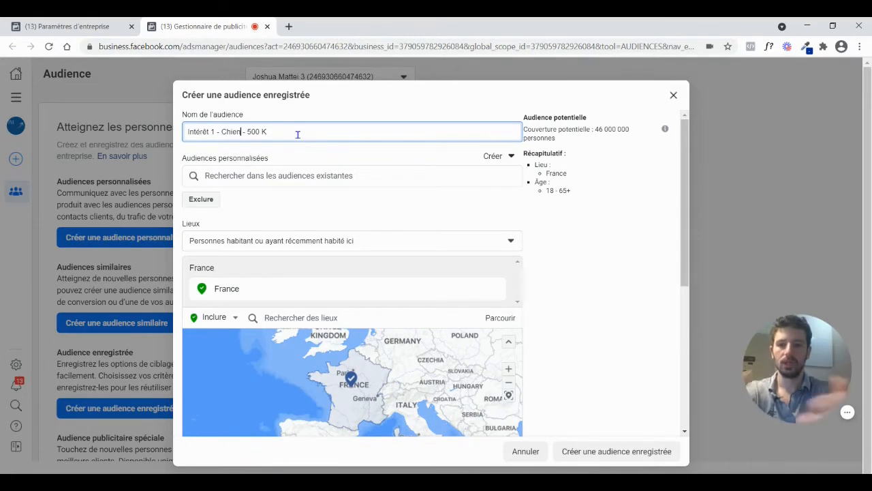
Change "Chien" to "Chiens" in the audience name and compare it with the potential reach.
{"action": "type", "text": "s"}
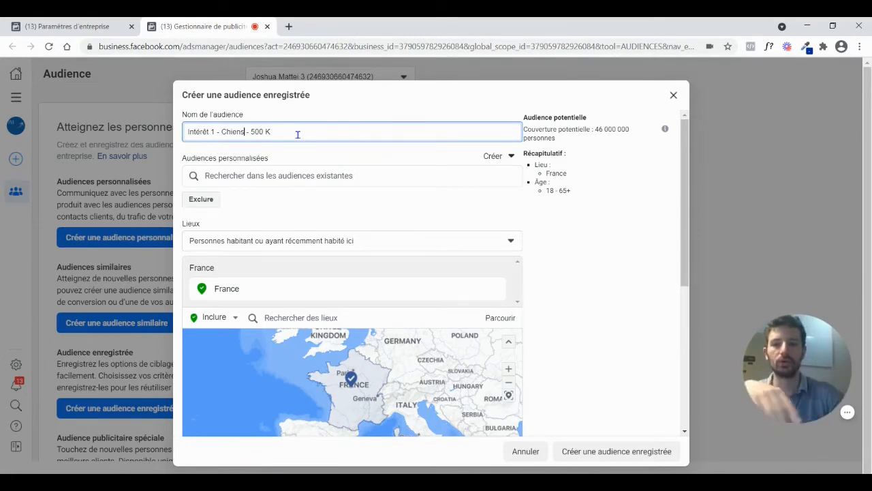
{"action": "left_click", "coordinate": [555, 137]}
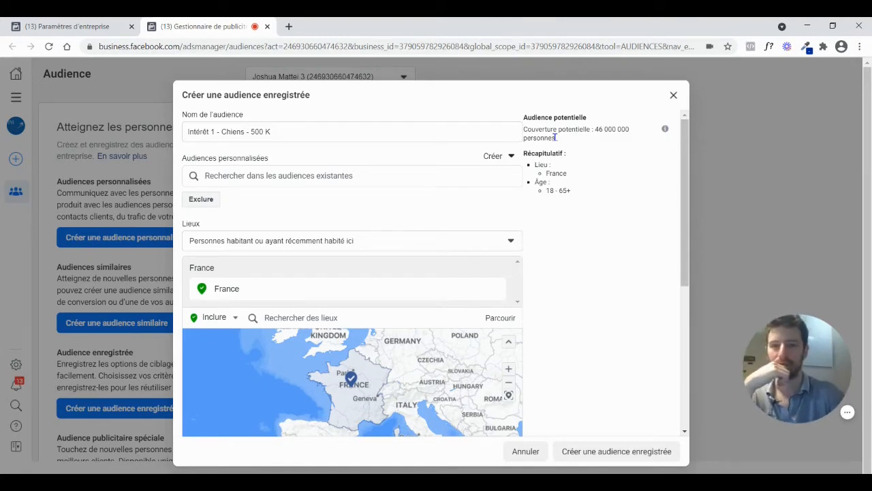
{"action": "left_click_drag", "start_coordinate": [222, 131], "coordinate": [246, 131]}
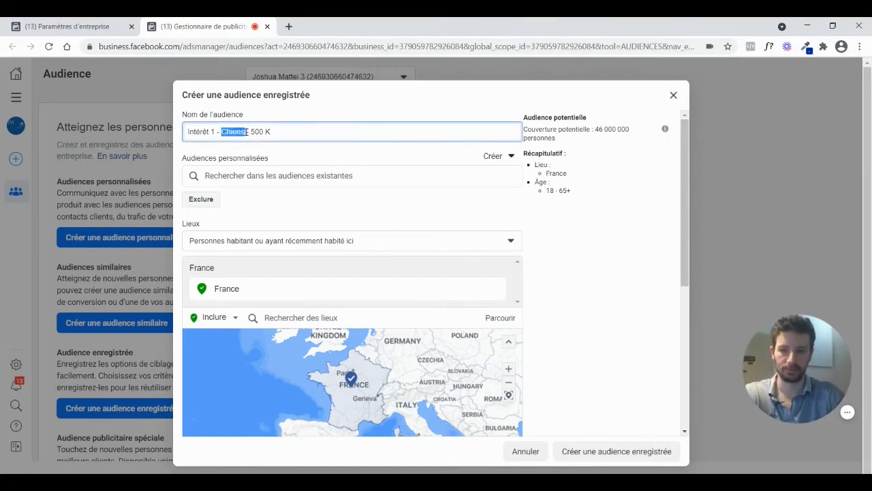
{"action": "left_click", "coordinate": [246, 131]}
{"action": "left_click", "coordinate": [623, 140]}
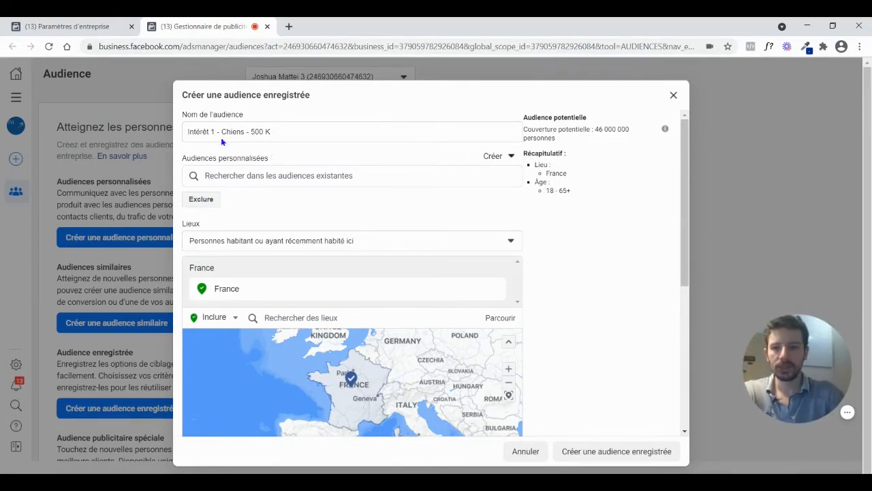
Remove "Chiens - 500 K" from the audience name, keeping only "Intérêt 1 -".
{"action": "left_click_drag", "start_coordinate": [222, 131], "coordinate": [287, 135]}
{"action": "left_click", "coordinate": [299, 132]}
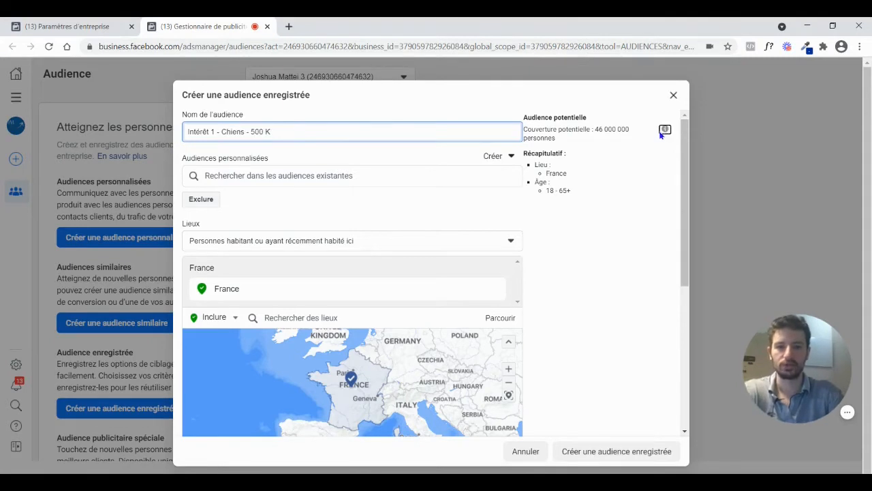
{"action": "left_click_drag", "start_coordinate": [221, 131], "coordinate": [312, 129]}
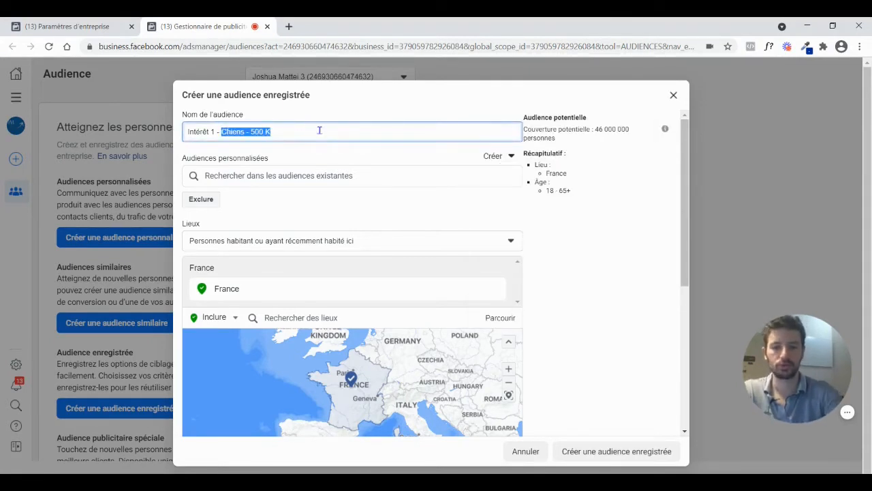
{"action": "key", "text": "BackSpace"}
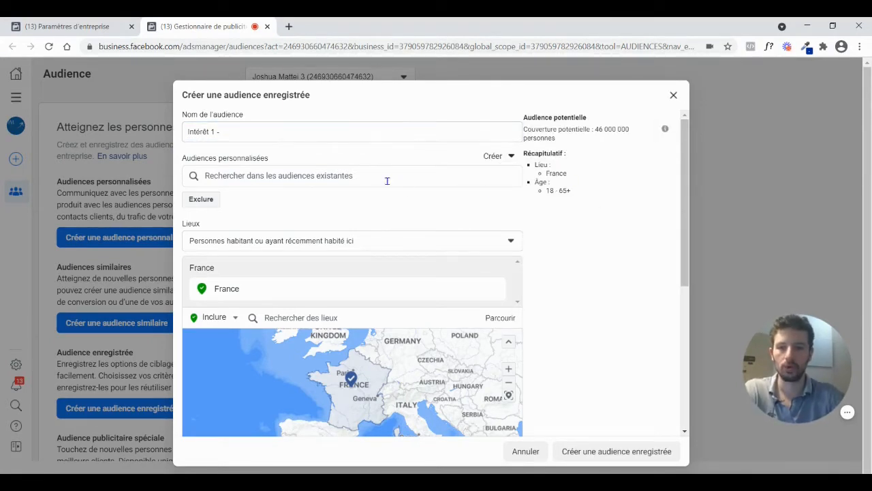
Restrict the audience's languages to Français (France).
{"action": "scroll", "coordinate": [272, 204], "scroll_direction": "down", "scroll_amount": 2}
{"action": "scroll", "coordinate": [487, 220], "scroll_direction": "down", "scroll_amount": 3}
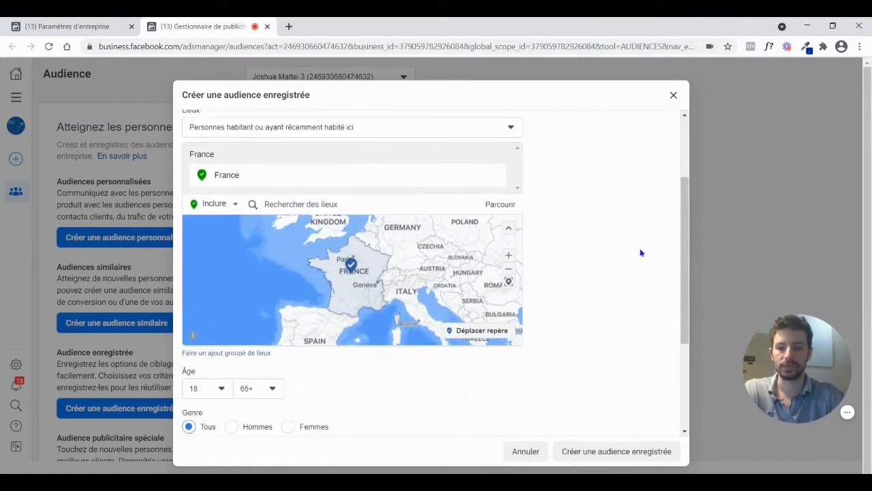
{"action": "left_click", "coordinate": [275, 301]}
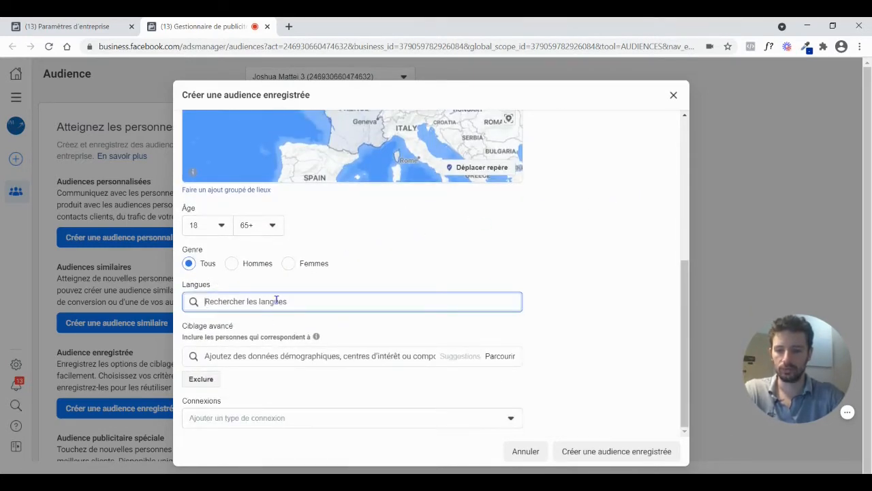
{"action": "type", "text": "fr"}
{"action": "left_click", "coordinate": [244, 335]}
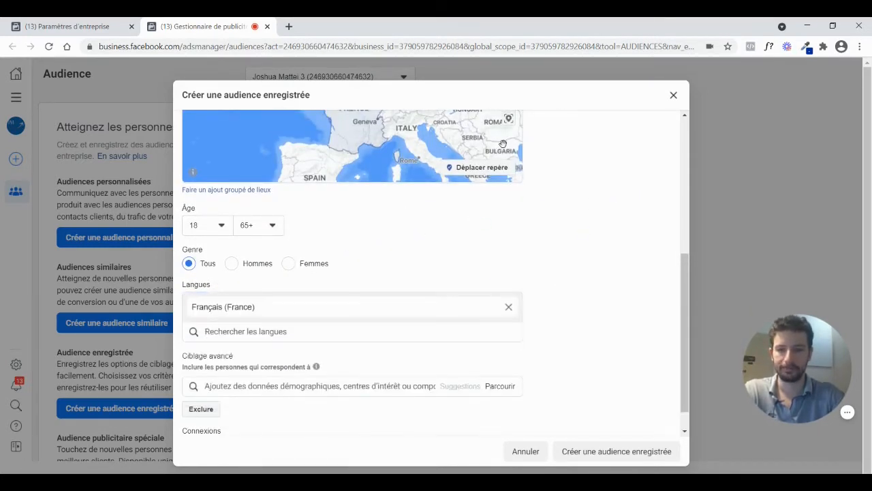
{"action": "scroll", "coordinate": [580, 247], "scroll_direction": "down", "scroll_amount": 1}
{"action": "scroll", "coordinate": [580, 246], "scroll_direction": "up", "scroll_amount": 3}
{"action": "scroll", "coordinate": [420, 193], "scroll_direction": "up", "scroll_amount": 3}
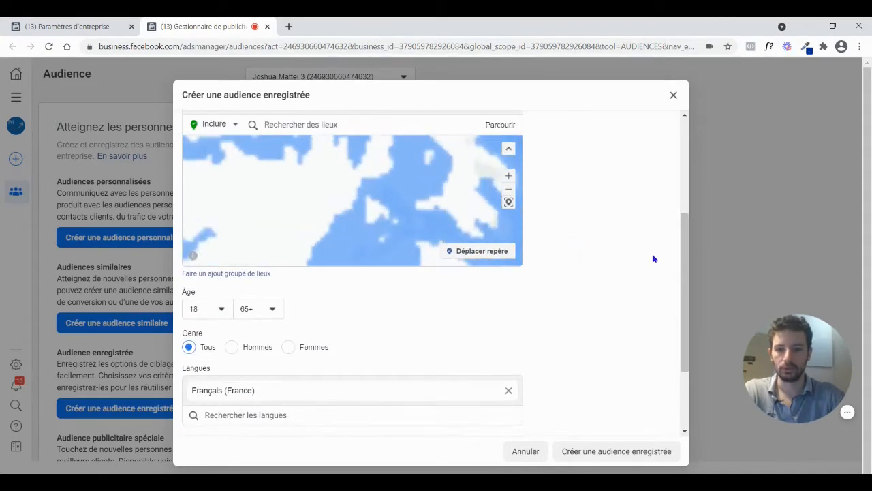
{"action": "scroll", "coordinate": [652, 255], "scroll_direction": "down", "scroll_amount": 2}
{"action": "scroll", "coordinate": [573, 201], "scroll_direction": "up", "scroll_amount": 1}
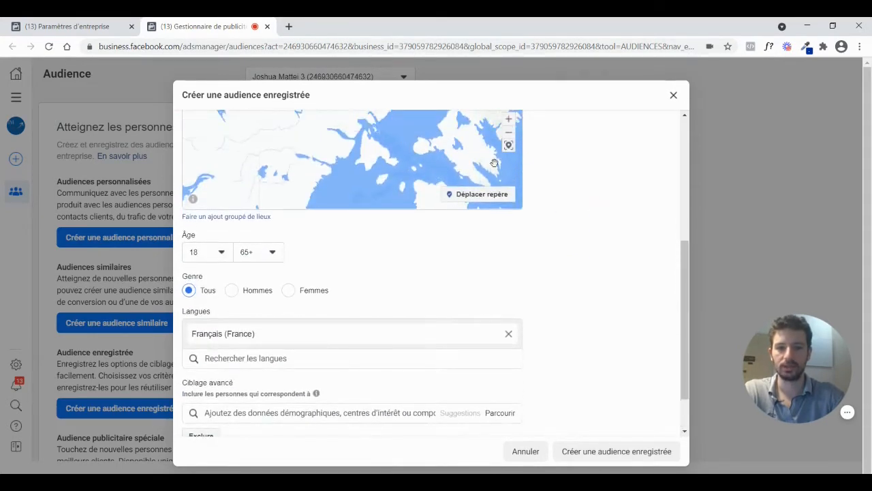
{"action": "scroll", "coordinate": [574, 191], "scroll_direction": "up", "scroll_amount": 1}
{"action": "scroll", "coordinate": [354, 205], "scroll_direction": "down", "scroll_amount": 4}
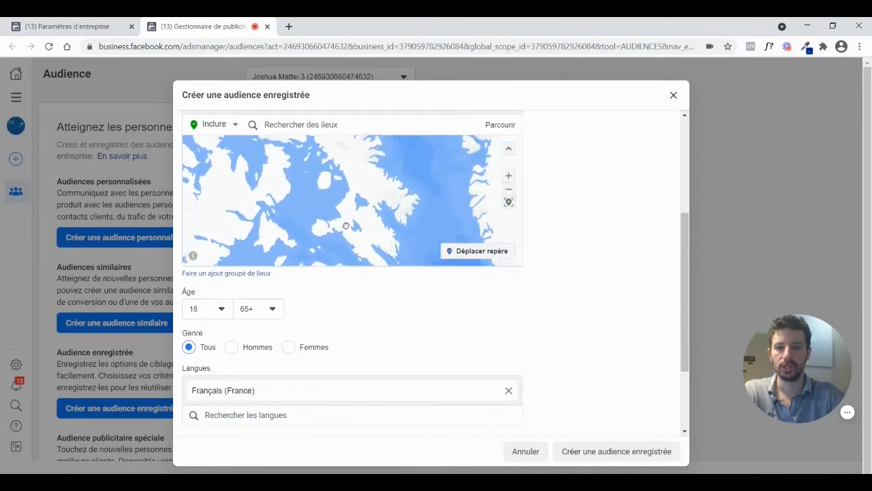
{"action": "scroll", "coordinate": [351, 167], "scroll_direction": "up", "scroll_amount": 2}
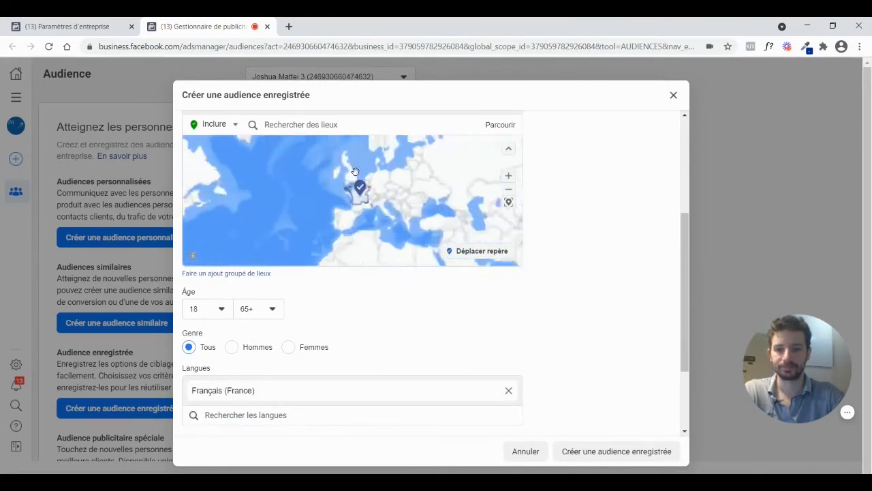
{"action": "scroll", "coordinate": [474, 223], "scroll_direction": "down", "scroll_amount": 2}
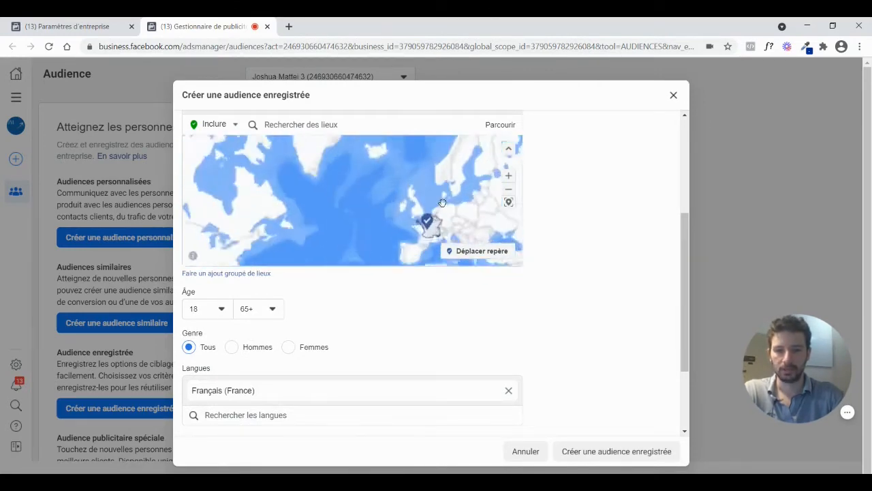
Add the interest "Animaux de compagnie" to the audience's advanced targeting criteria.
{"action": "scroll", "coordinate": [569, 253], "scroll_direction": "down", "scroll_amount": 2}
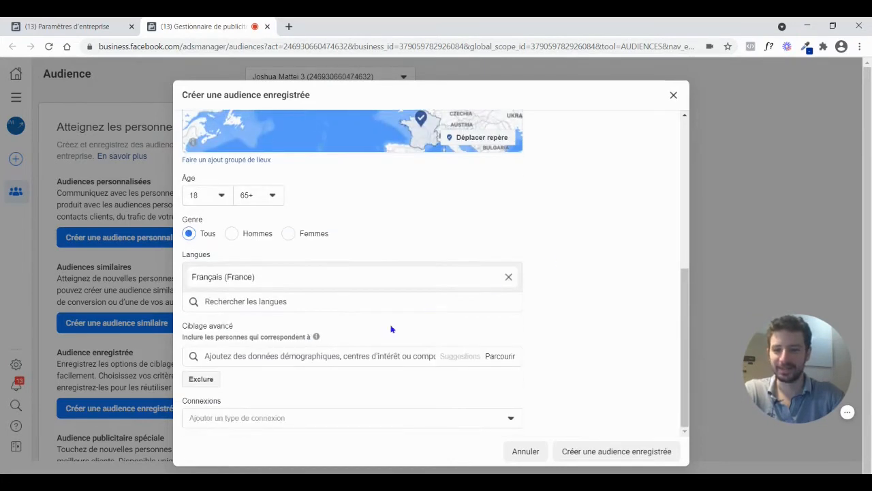
{"action": "left_click", "coordinate": [280, 355]}
{"action": "type", "text": "an"}
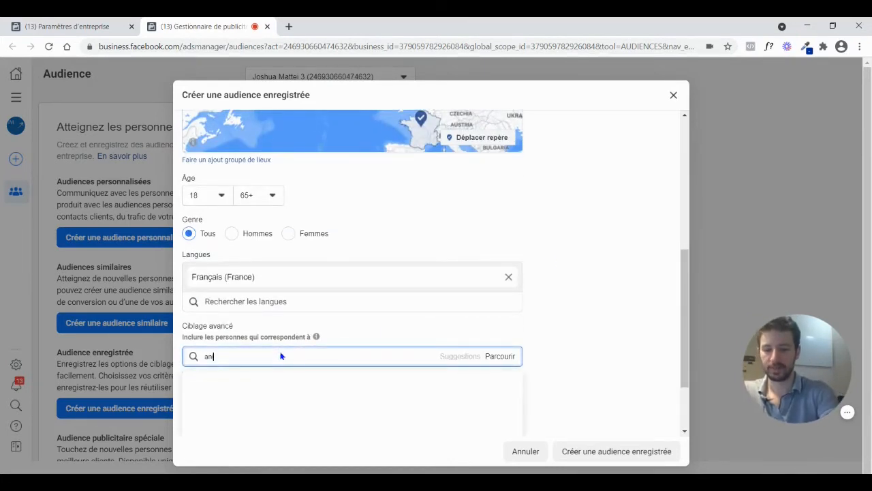
{"action": "type", "text": "imaux de compagnie"}
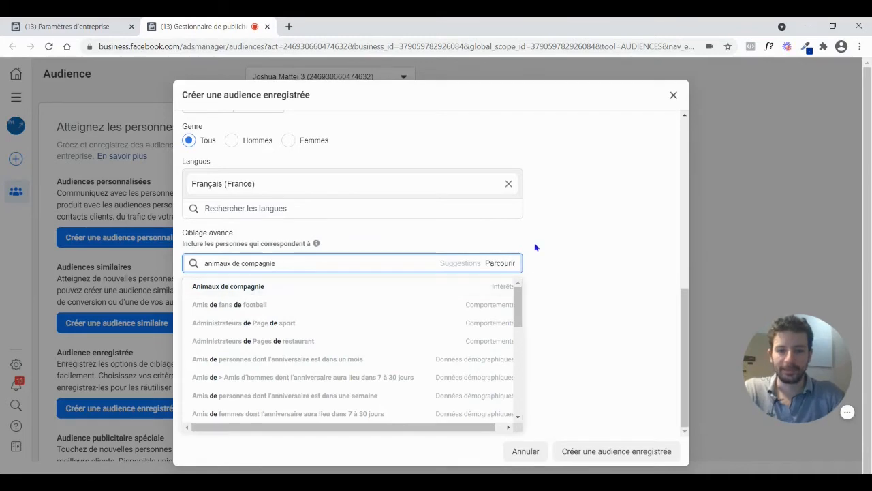
{"action": "left_click", "coordinate": [461, 289]}
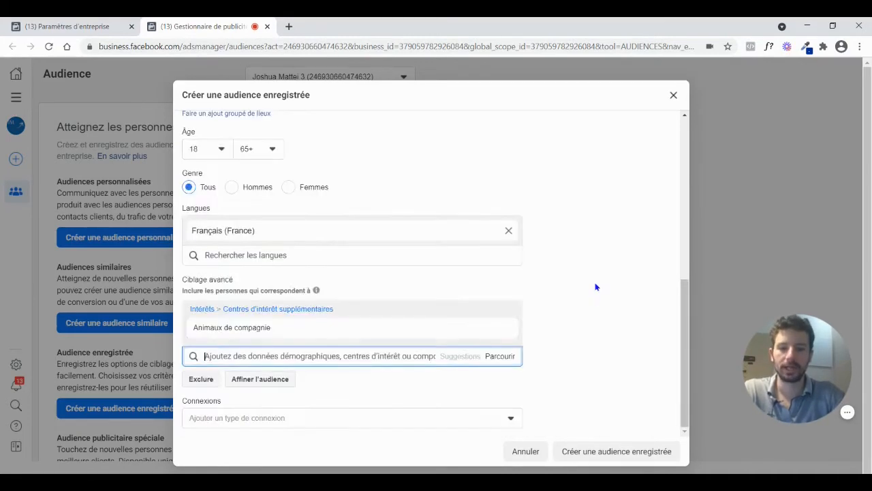
{"action": "left_click", "coordinate": [576, 287]}
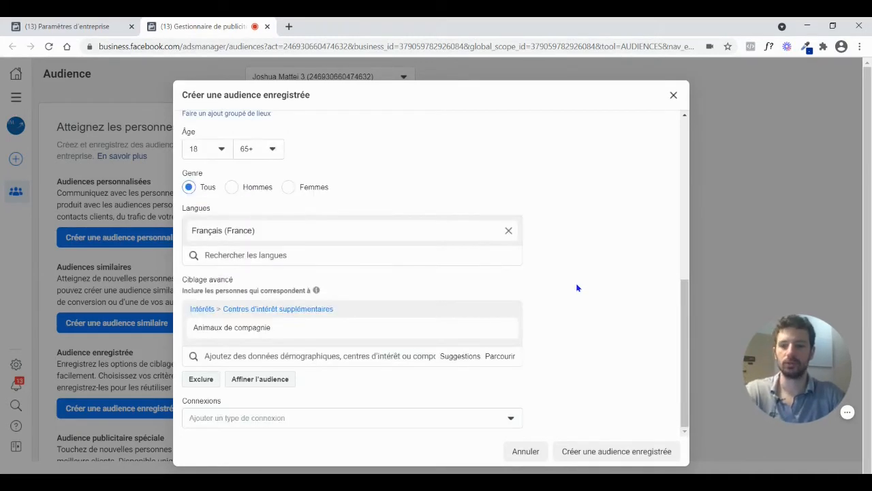
Check the audience's potential reach against the summary of its targeting criteria.
{"action": "scroll", "coordinate": [558, 281], "scroll_direction": "up", "scroll_amount": 5}
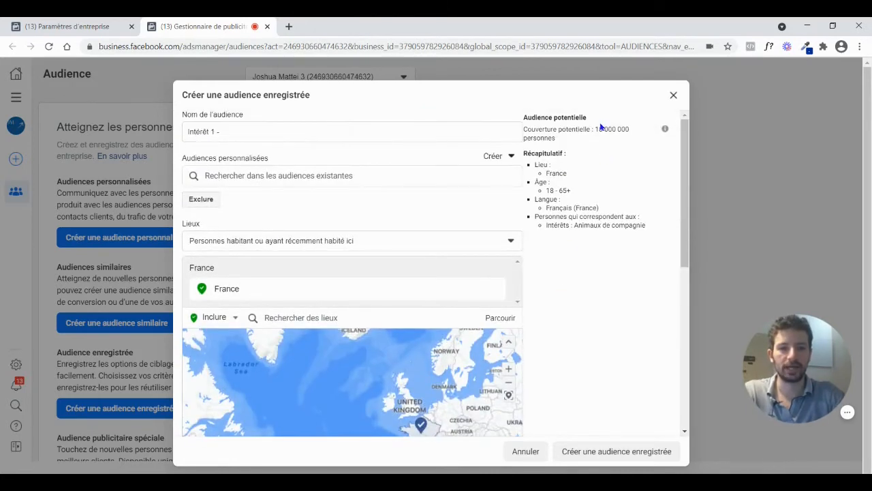
{"action": "left_click_drag", "start_coordinate": [596, 129], "coordinate": [629, 179]}
{"action": "left_click", "coordinate": [630, 179]}
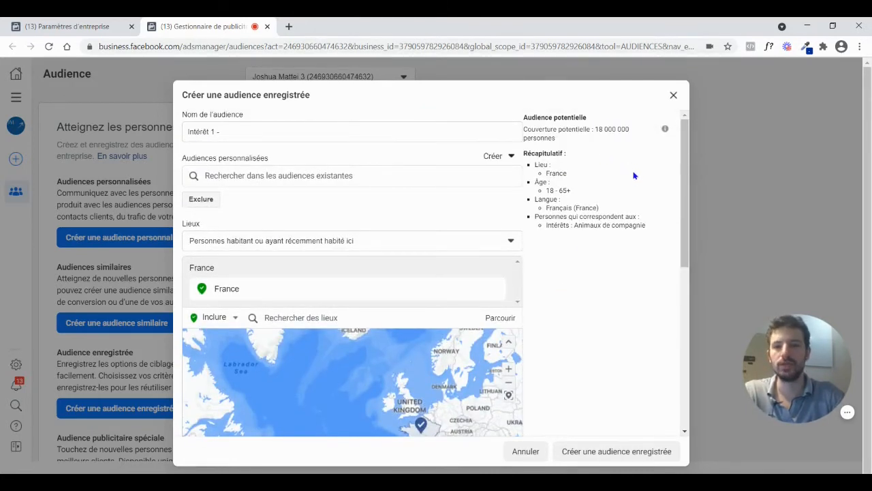
{"action": "left_click_drag", "start_coordinate": [598, 127], "coordinate": [630, 130]}
{"action": "left_click", "coordinate": [642, 149]}
{"action": "left_click", "coordinate": [639, 146]}
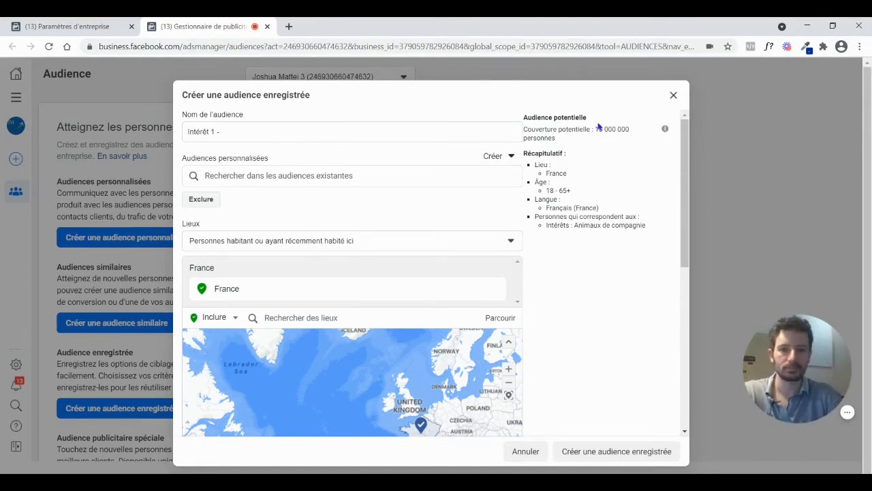
{"action": "left_click_drag", "start_coordinate": [594, 130], "coordinate": [640, 133]}
{"action": "left_click", "coordinate": [636, 139]}
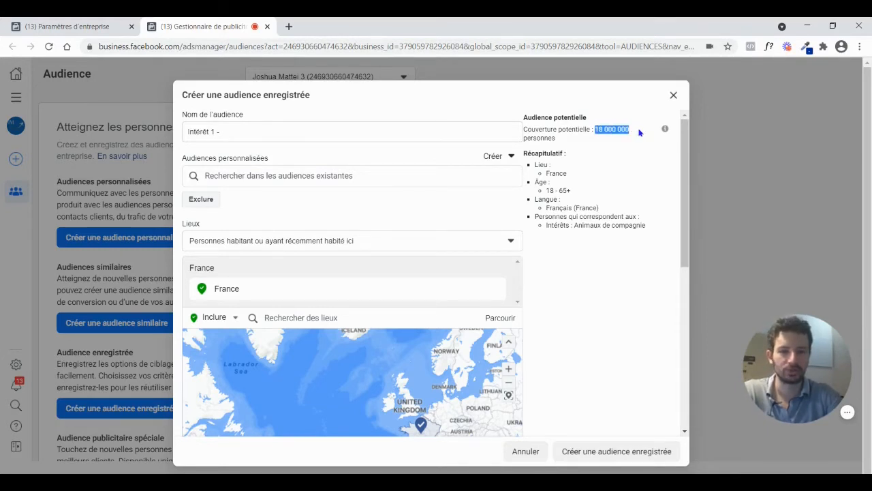
{"action": "left_click", "coordinate": [635, 146]}
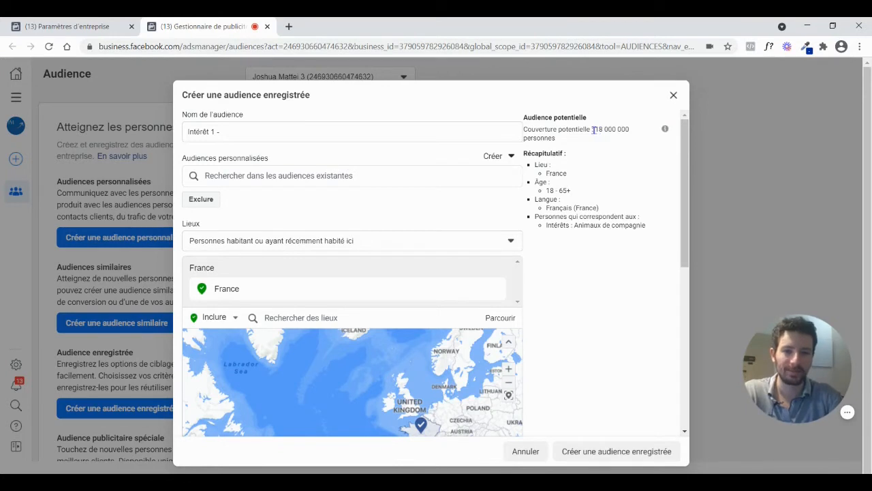
{"action": "left_click_drag", "start_coordinate": [594, 129], "coordinate": [635, 134]}
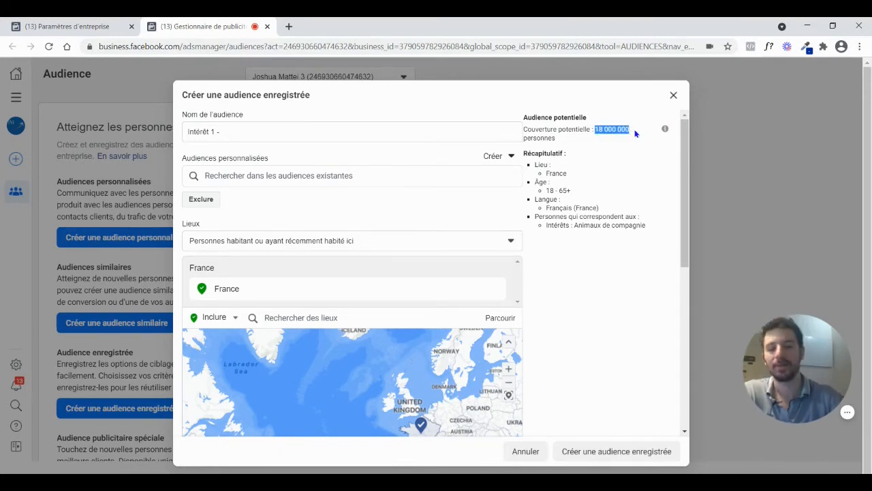
{"action": "left_click", "coordinate": [628, 132]}
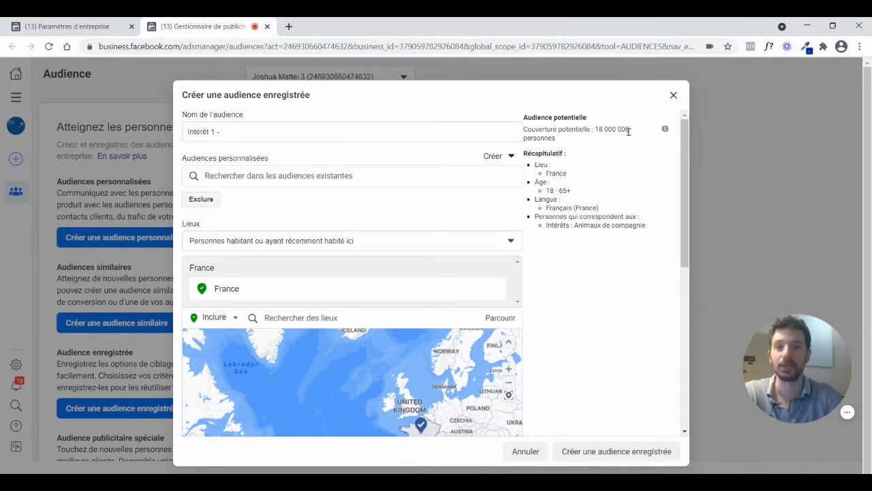
{"action": "left_click_drag", "start_coordinate": [595, 129], "coordinate": [637, 133]}
{"action": "left_click", "coordinate": [631, 144]}
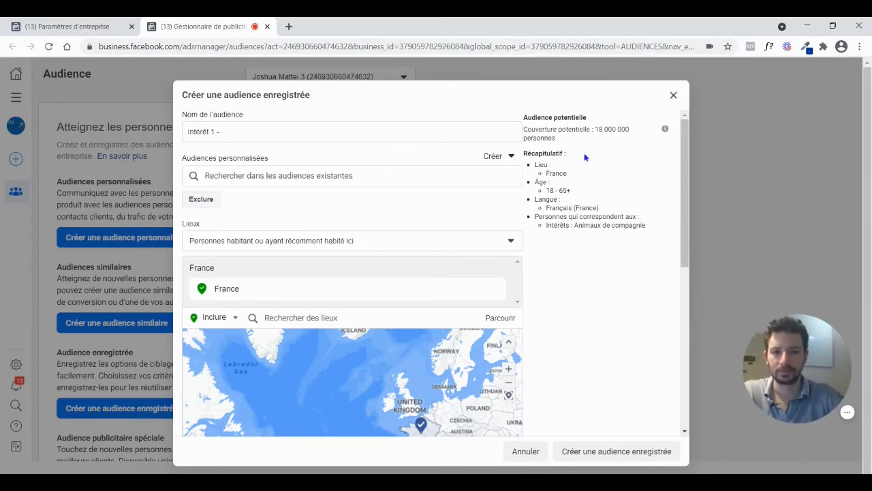
{"action": "scroll", "coordinate": [580, 160], "scroll_direction": "down", "scroll_amount": 5}
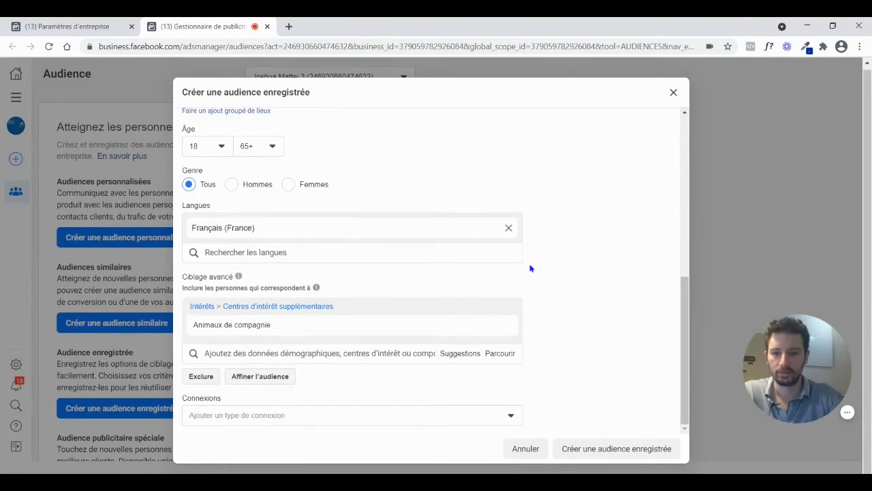
{"action": "scroll", "coordinate": [530, 266], "scroll_direction": "up", "scroll_amount": 5}
{"action": "left_click_drag", "start_coordinate": [595, 127], "coordinate": [632, 134]}
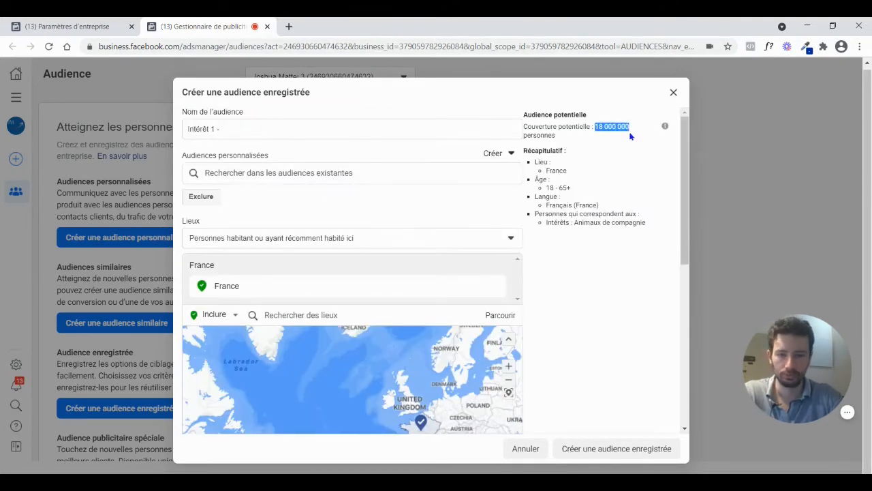
{"action": "left_click", "coordinate": [631, 136]}
Narrow the audience with an additional must-also-match condition on the interest "Animaux de compagnie".
{"action": "scroll", "coordinate": [543, 249], "scroll_direction": "down", "scroll_amount": 5}
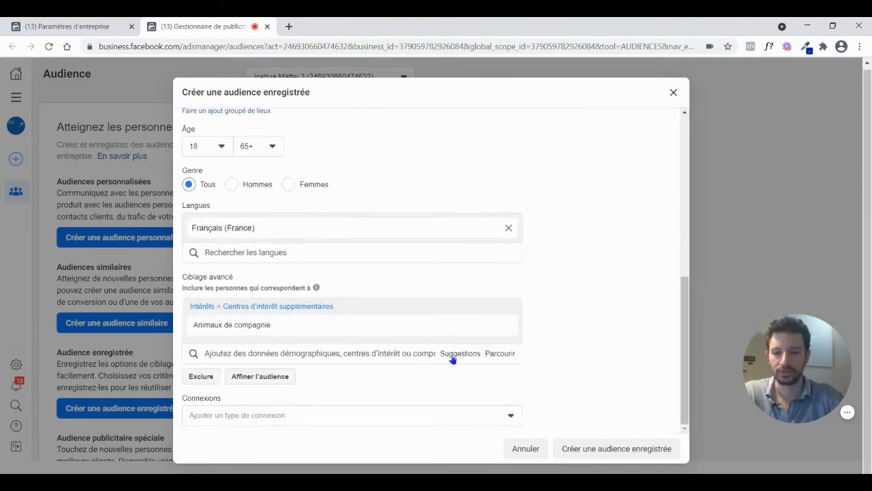
{"action": "left_click", "coordinate": [242, 378]}
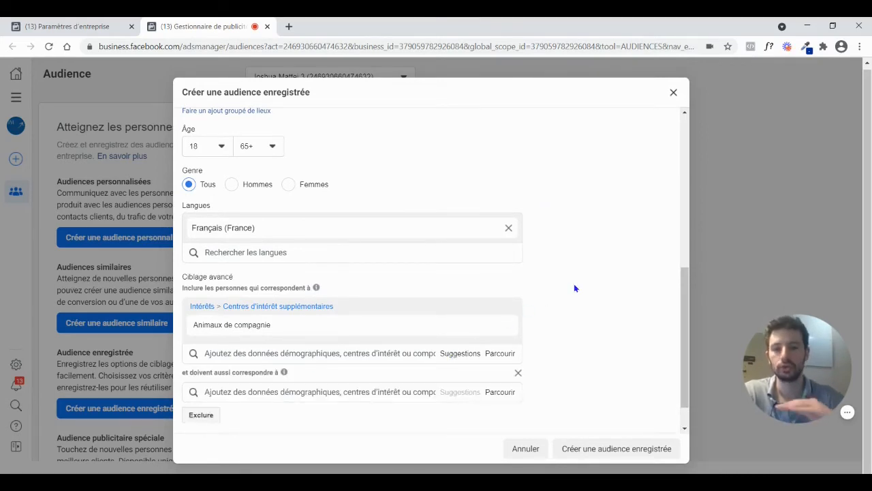
{"action": "scroll", "coordinate": [574, 286], "scroll_direction": "down", "scroll_amount": 1}
{"action": "left_click", "coordinate": [335, 352]}
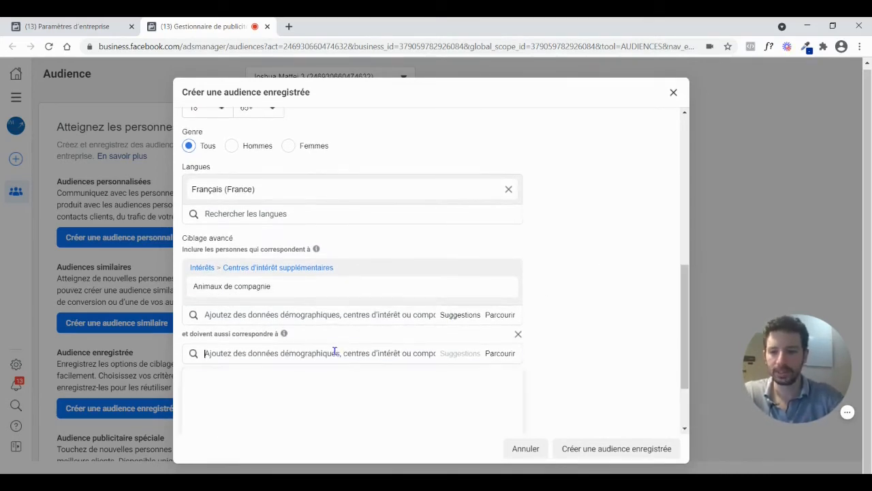
{"action": "type", "text": "animaux de compagnie"}
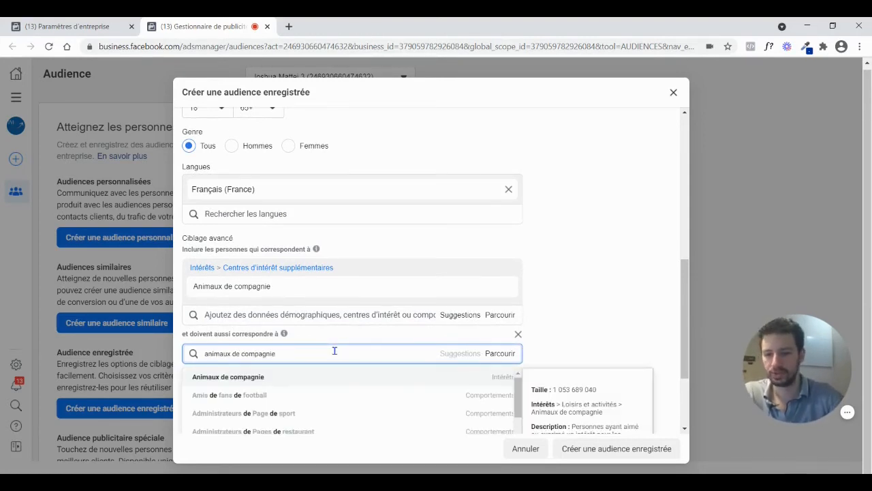
{"action": "left_click", "coordinate": [259, 379]}
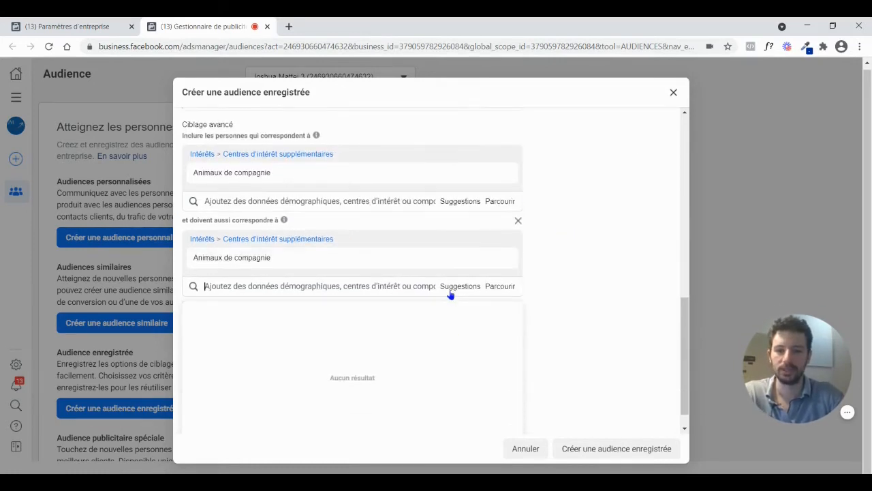
Replace the interest in the must-also-match condition with the suggested interest "Animalerie".
{"action": "left_click", "coordinate": [450, 292]}
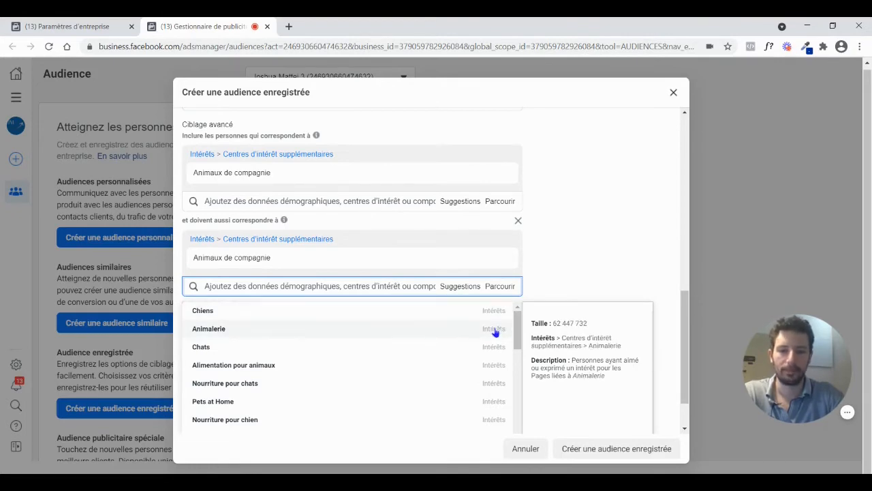
{"action": "scroll", "coordinate": [572, 236], "scroll_direction": "up", "scroll_amount": 10}
{"action": "scroll", "coordinate": [525, 255], "scroll_direction": "down", "scroll_amount": 10}
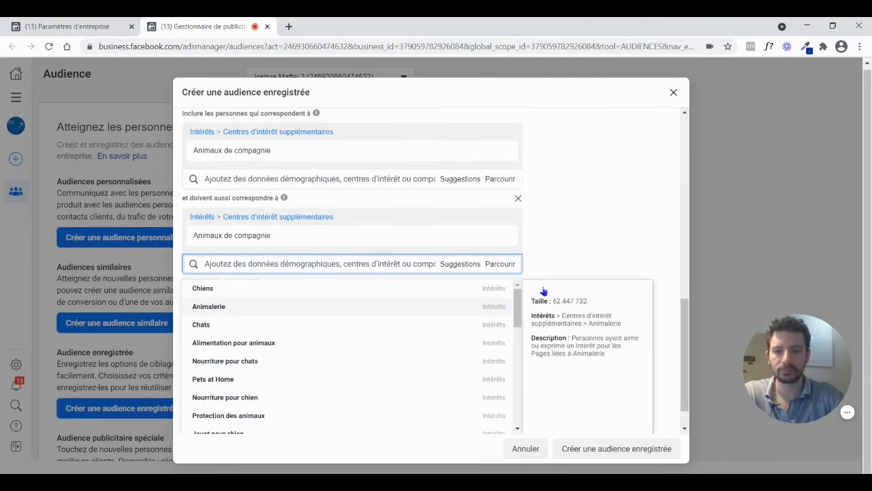
{"action": "left_click", "coordinate": [501, 307]}
{"action": "left_click", "coordinate": [503, 261]}
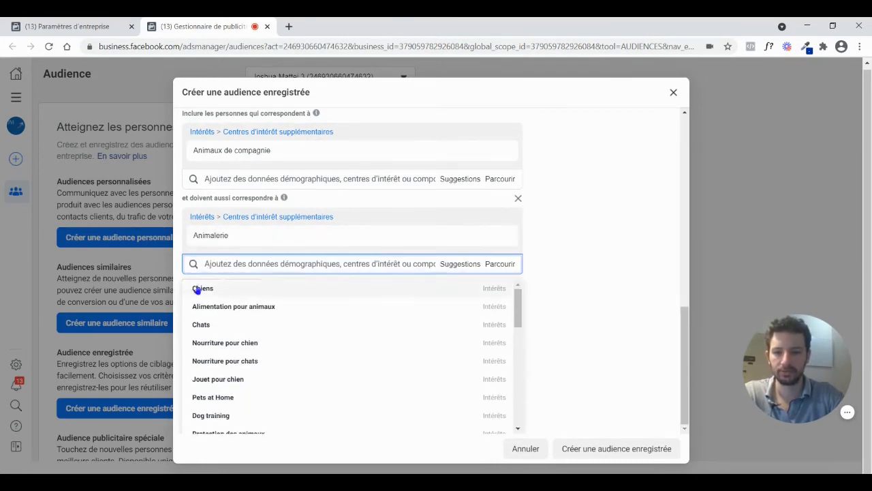
Check the potential reach and complete the audience name as "Intérêt 1 - Animaux de compagnie - 1m4".
{"action": "scroll", "coordinate": [586, 203], "scroll_direction": "up", "scroll_amount": 5}
{"action": "scroll", "coordinate": [585, 203], "scroll_direction": "up", "scroll_amount": 3}
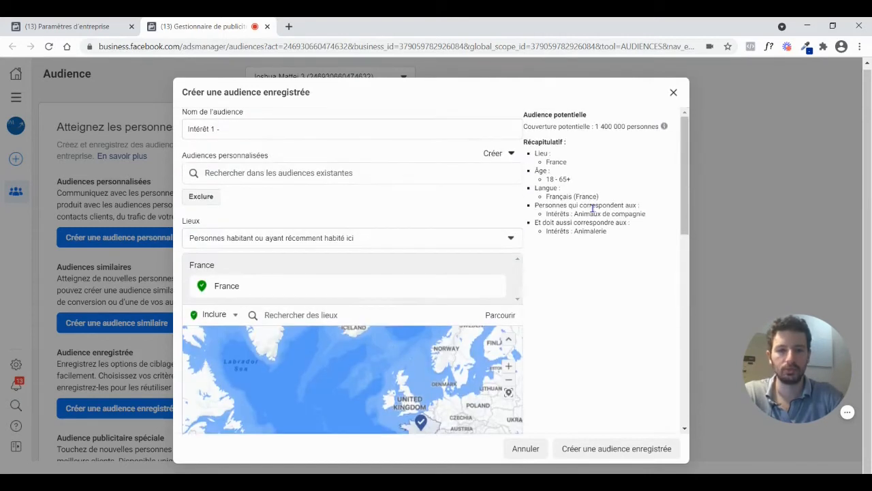
{"action": "left_click_drag", "start_coordinate": [595, 126], "coordinate": [633, 127]}
{"action": "left_click", "coordinate": [660, 178]}
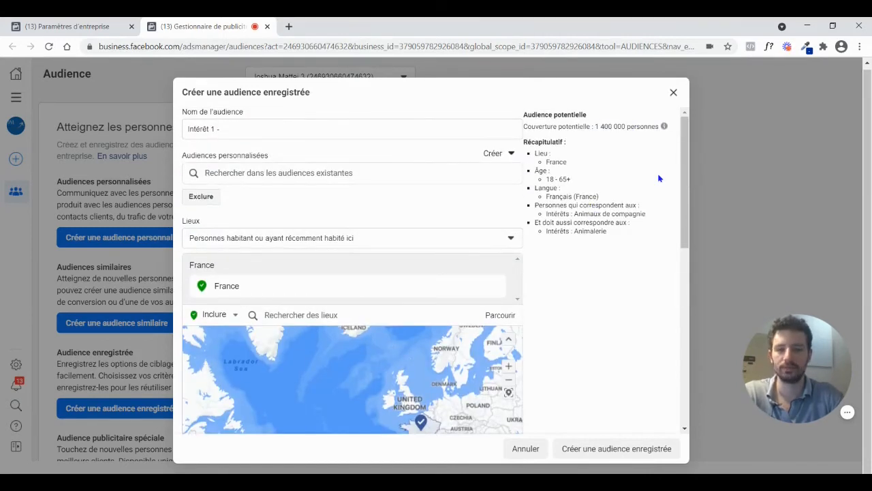
{"action": "left_click", "coordinate": [385, 128]}
{"action": "type", "text": "Animaux de compagnie - 1"}
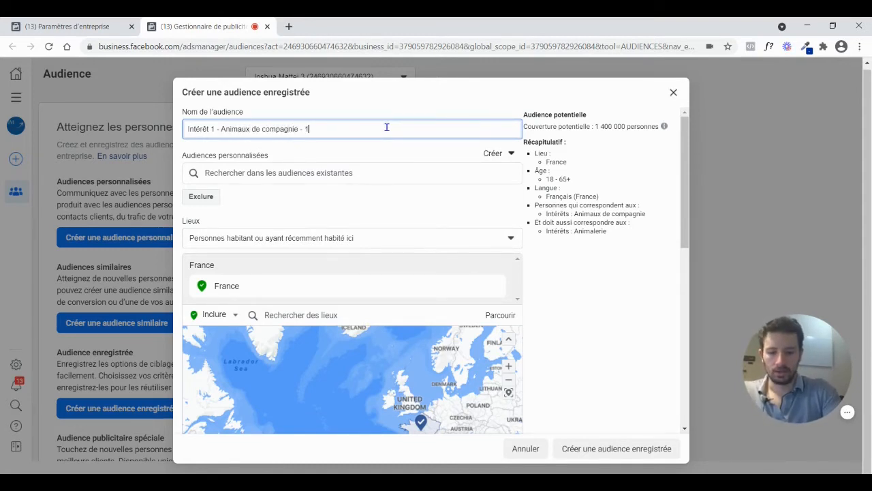
{"action": "type", "text": " m"}
{"action": "key", "text": "BackSpace"}
{"action": "key", "text": "BackSpace"}
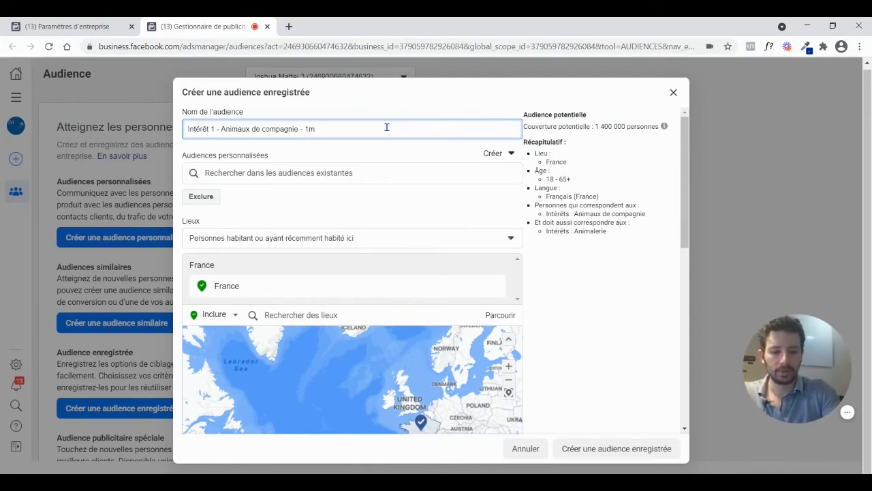
{"action": "type", "text": "m4"}
Review the audience's demographic, language and interest settings and compare them with the criteria summary and potential reach.
{"action": "scroll", "coordinate": [600, 191], "scroll_direction": "down", "scroll_amount": 6}
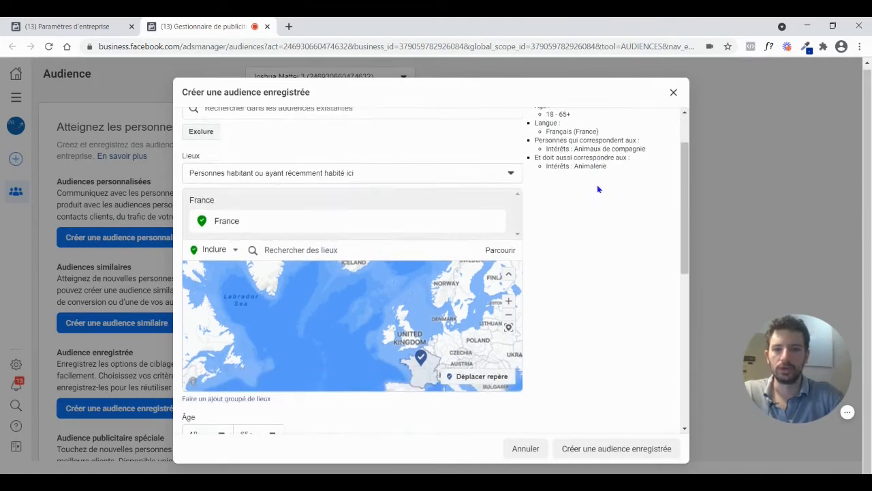
{"action": "scroll", "coordinate": [579, 211], "scroll_direction": "down", "scroll_amount": 2}
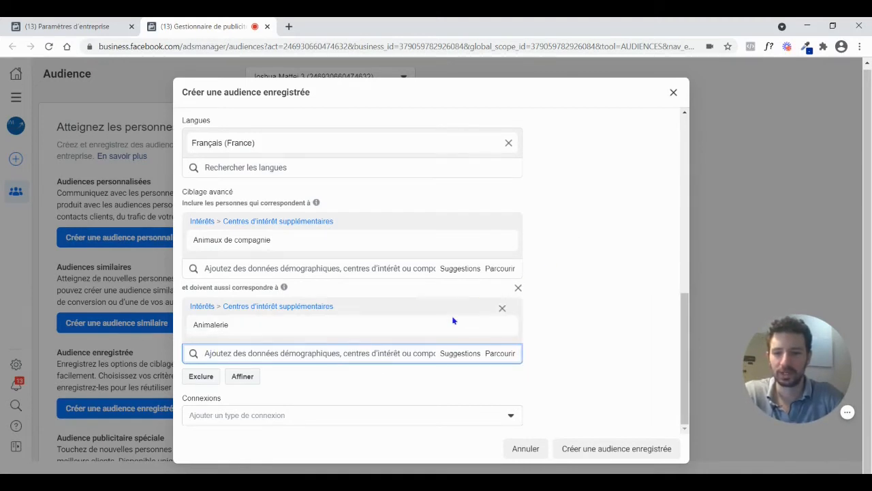
{"action": "scroll", "coordinate": [590, 229], "scroll_direction": "up", "scroll_amount": 1}
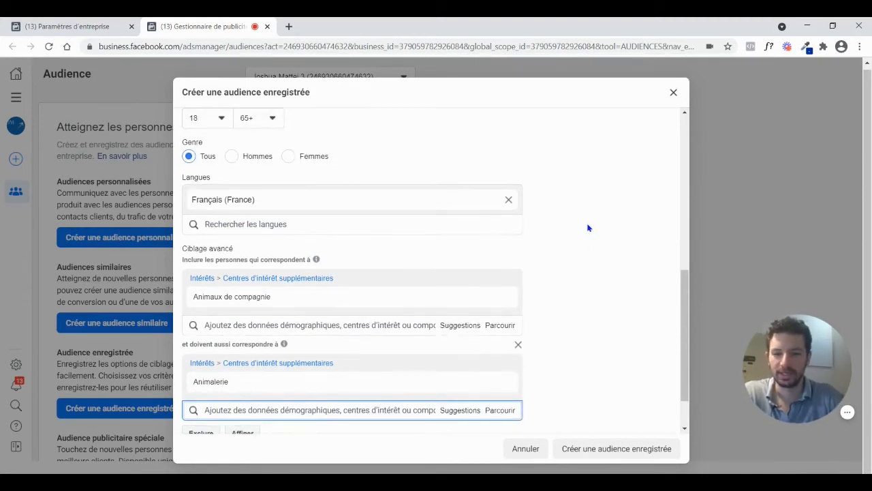
{"action": "scroll", "coordinate": [588, 228], "scroll_direction": "down", "scroll_amount": 1}
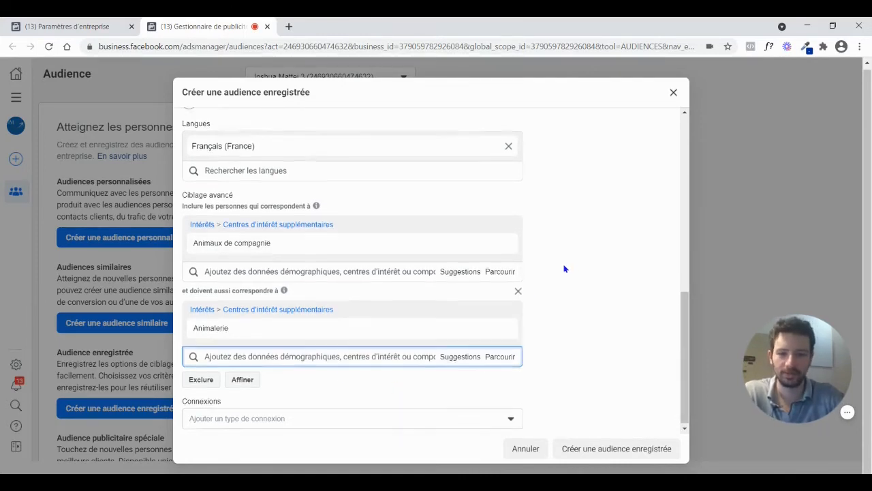
{"action": "scroll", "coordinate": [565, 269], "scroll_direction": "up", "scroll_amount": 10}
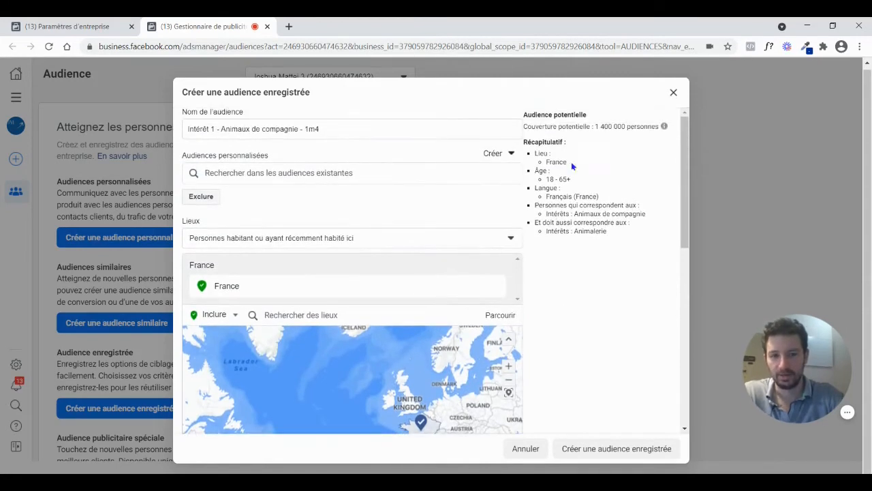
{"action": "left_click_drag", "start_coordinate": [527, 126], "coordinate": [636, 236]}
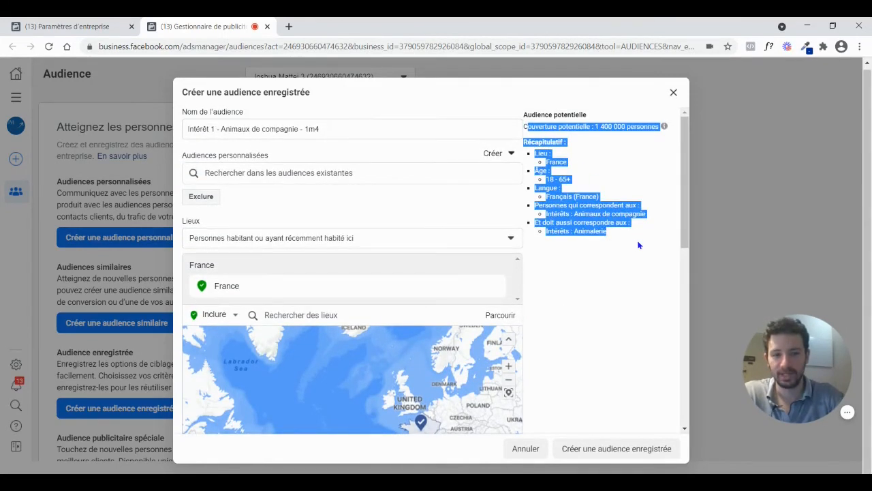
{"action": "left_click", "coordinate": [637, 239]}
{"action": "scroll", "coordinate": [584, 180], "scroll_direction": "down", "scroll_amount": 3}
{"action": "scroll", "coordinate": [584, 180], "scroll_direction": "down", "scroll_amount": 4}
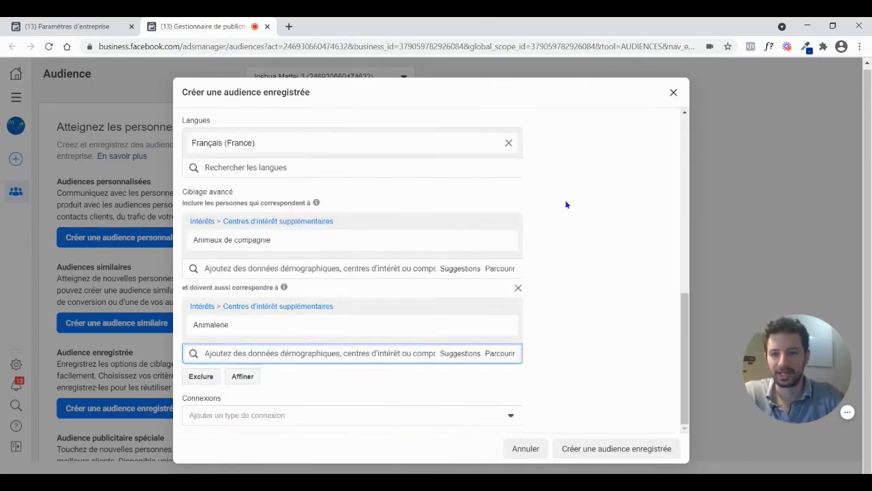
{"action": "scroll", "coordinate": [607, 238], "scroll_direction": "up", "scroll_amount": 7}
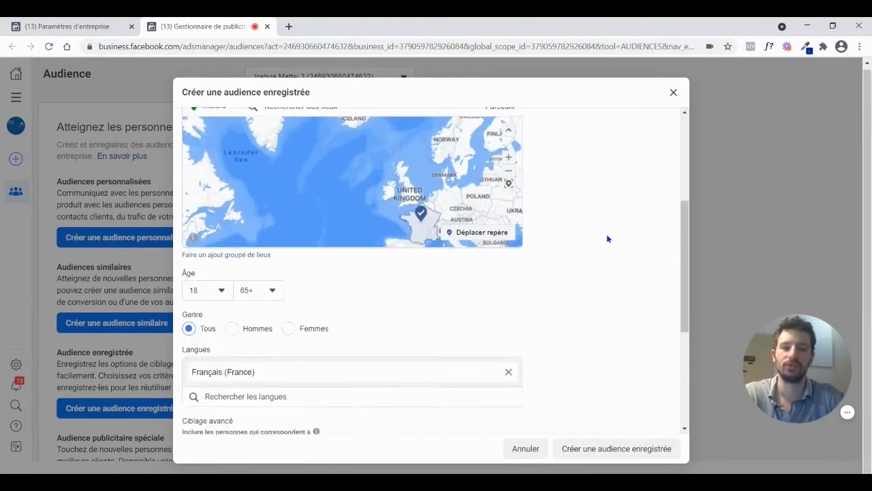
{"action": "scroll", "coordinate": [611, 213], "scroll_direction": "down", "scroll_amount": 4}
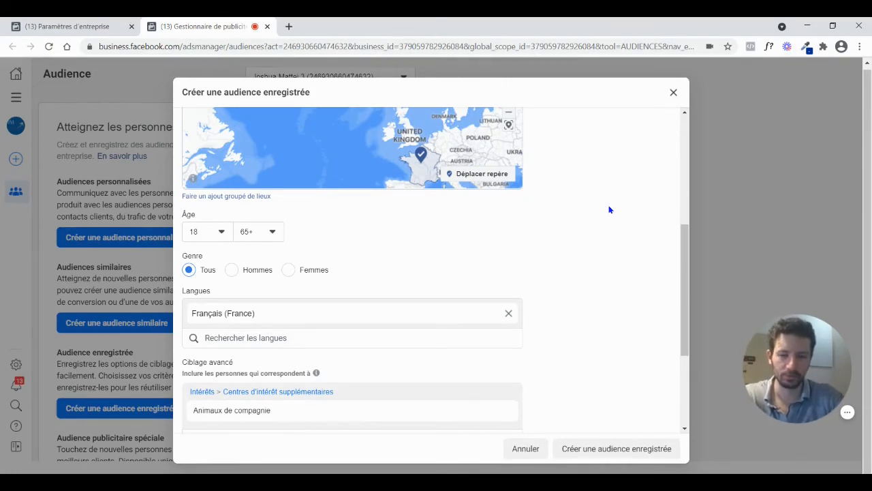
{"action": "scroll", "coordinate": [613, 212], "scroll_direction": "up", "scroll_amount": 2}
{"action": "scroll", "coordinate": [614, 215], "scroll_direction": "down", "scroll_amount": 2}
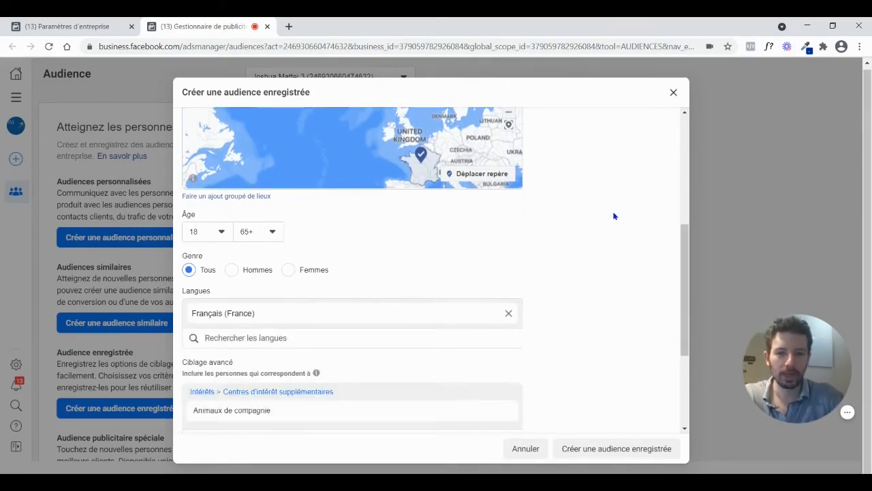
{"action": "scroll", "coordinate": [613, 216], "scroll_direction": "down", "scroll_amount": 3}
{"action": "mouse_move", "coordinate": [516, 238]}
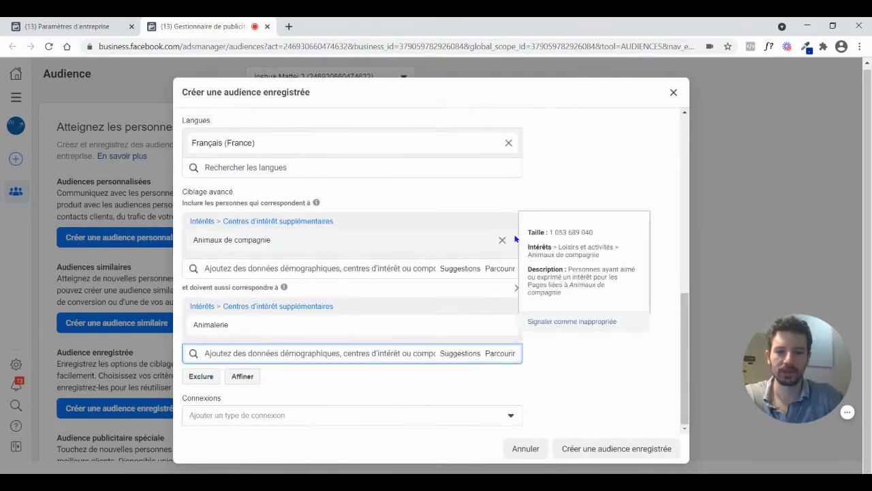
{"action": "scroll", "coordinate": [583, 156], "scroll_direction": "up", "scroll_amount": 10}
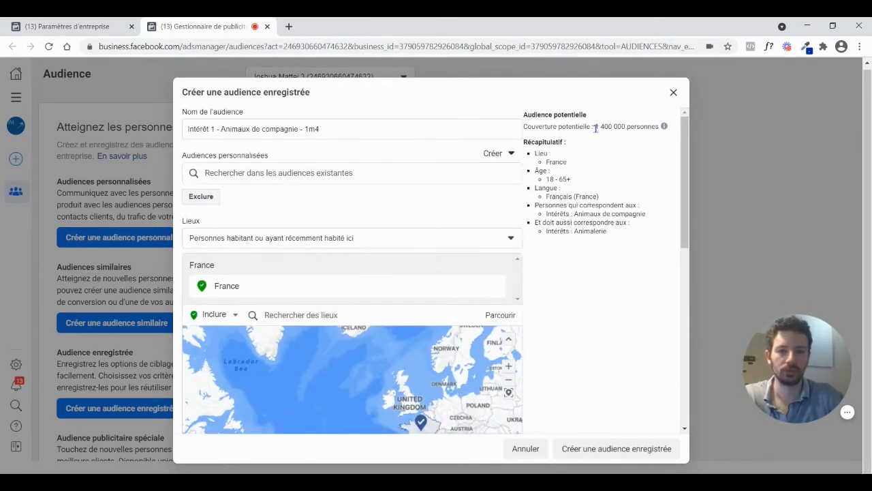
{"action": "left_click_drag", "start_coordinate": [596, 127], "coordinate": [634, 128]}
{"action": "left_click", "coordinate": [636, 164]}
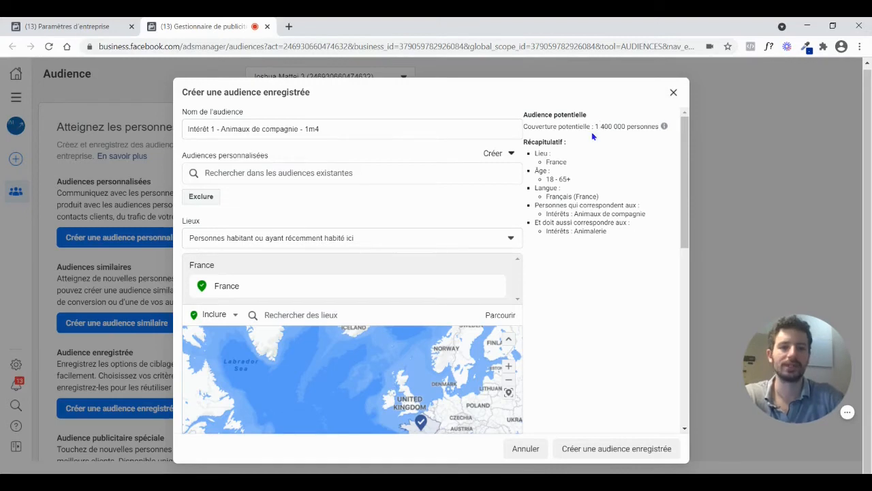
Examine how the interests "Animaux de compagnie" and "Animalerie" combine, and recheck the potential reach figure.
{"action": "scroll", "coordinate": [535, 245], "scroll_direction": "down", "scroll_amount": 8}
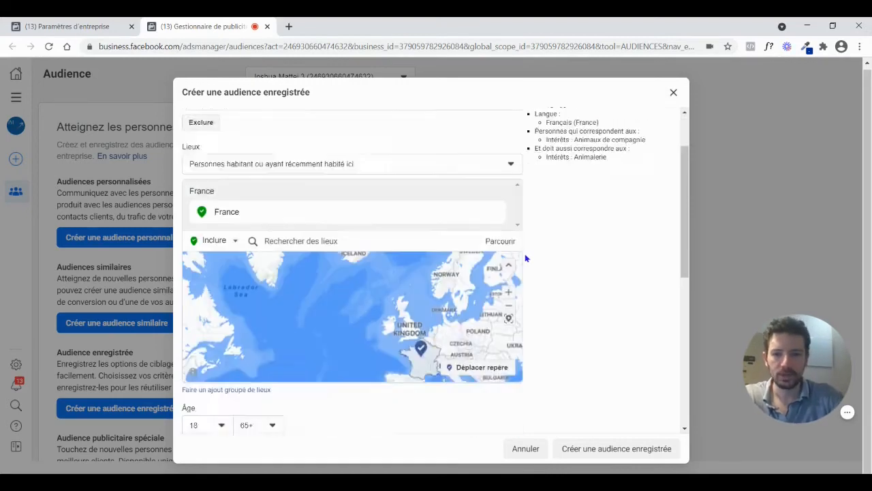
{"action": "mouse_move", "coordinate": [225, 242]}
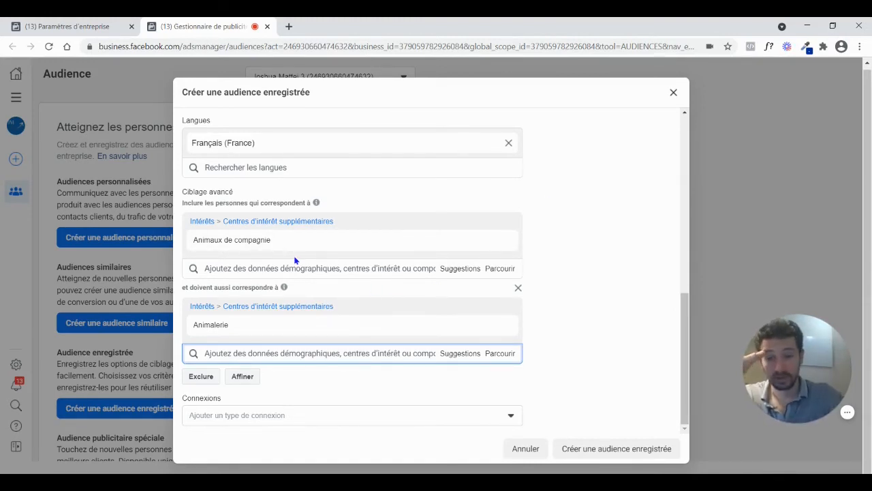
{"action": "scroll", "coordinate": [586, 219], "scroll_direction": "up", "scroll_amount": 5}
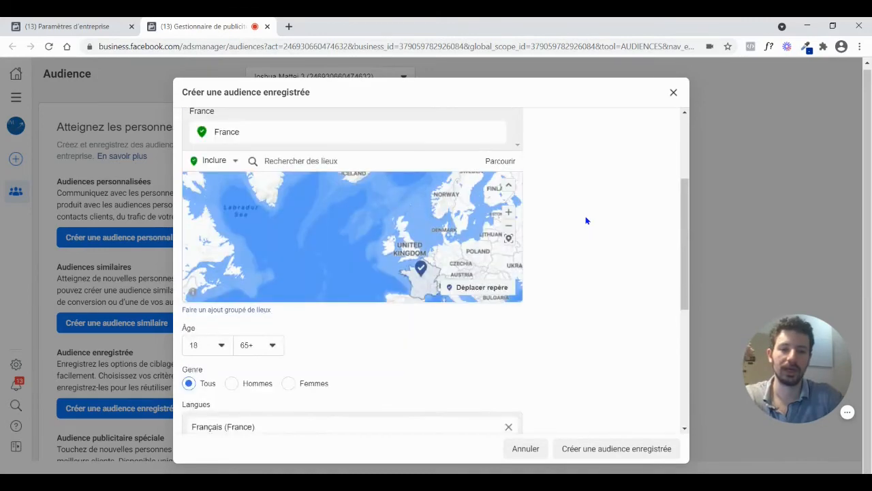
{"action": "scroll", "coordinate": [586, 220], "scroll_direction": "up", "scroll_amount": 3}
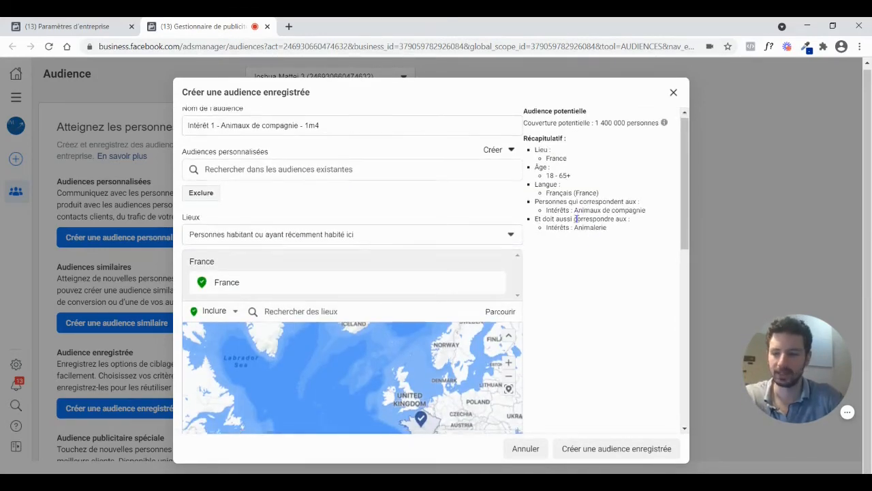
{"action": "scroll", "coordinate": [576, 218], "scroll_direction": "down", "scroll_amount": 3}
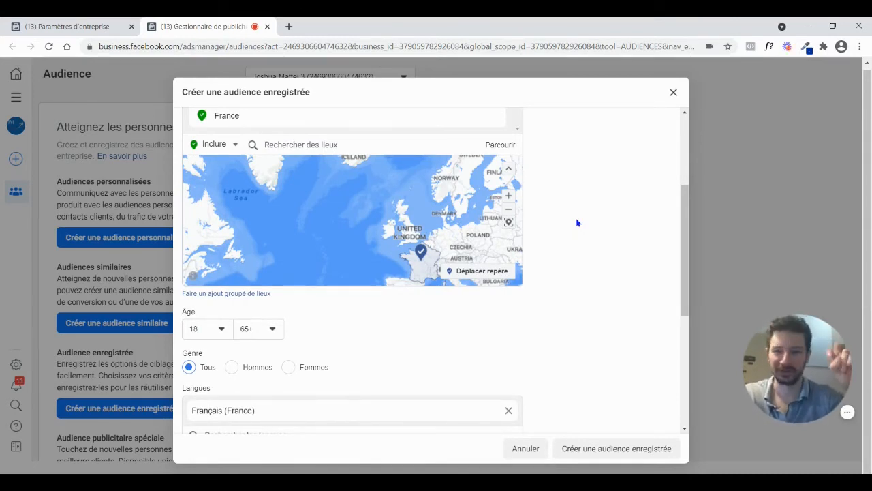
{"action": "scroll", "coordinate": [561, 199], "scroll_direction": "up", "scroll_amount": 3}
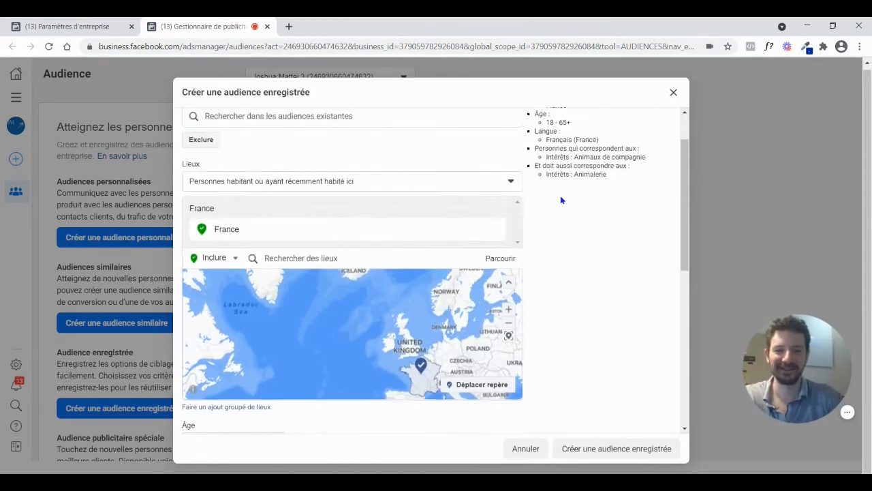
{"action": "scroll", "coordinate": [563, 158], "scroll_direction": "down", "scroll_amount": 5}
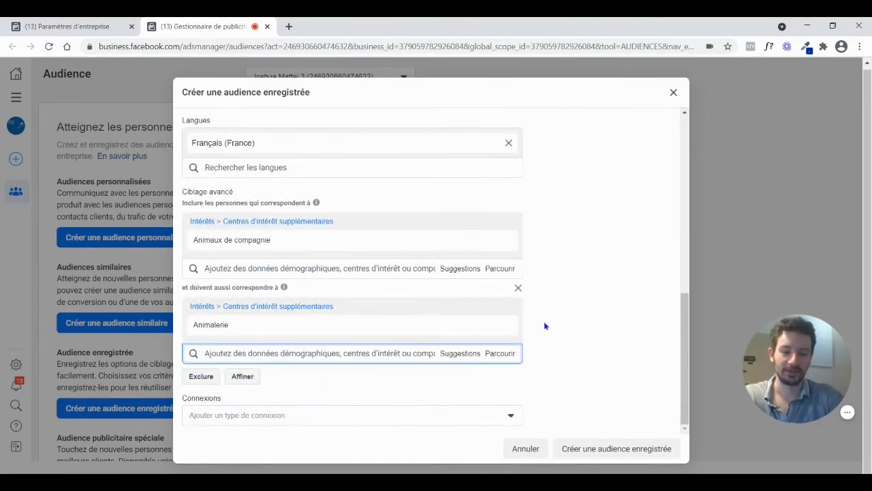
{"action": "scroll", "coordinate": [579, 250], "scroll_direction": "up", "scroll_amount": 5}
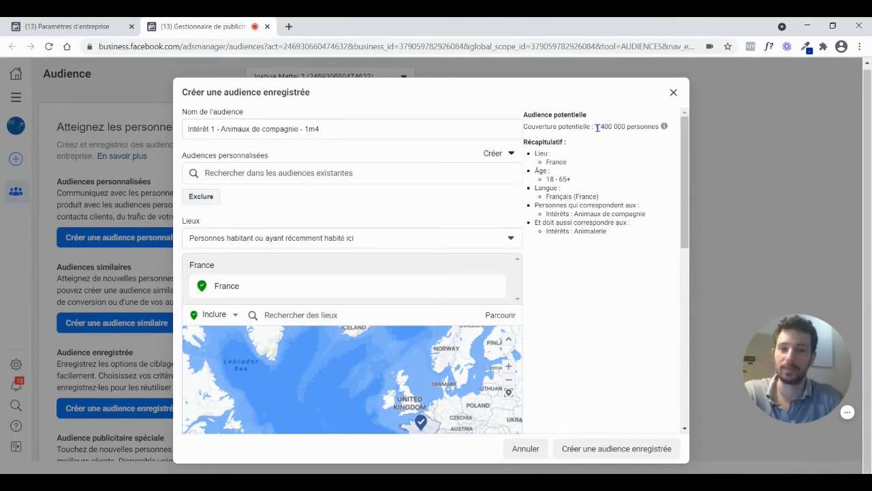
{"action": "left_click_drag", "start_coordinate": [597, 127], "coordinate": [628, 128]}
{"action": "left_click", "coordinate": [631, 132]}
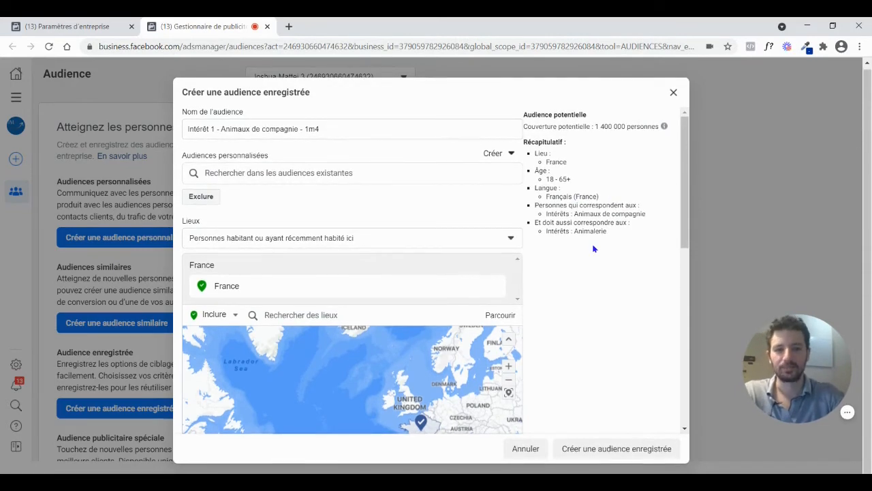
Give the audience's settings a final check and create the saved audience.
{"action": "left_click_drag", "start_coordinate": [684, 174], "coordinate": [690, 285]}
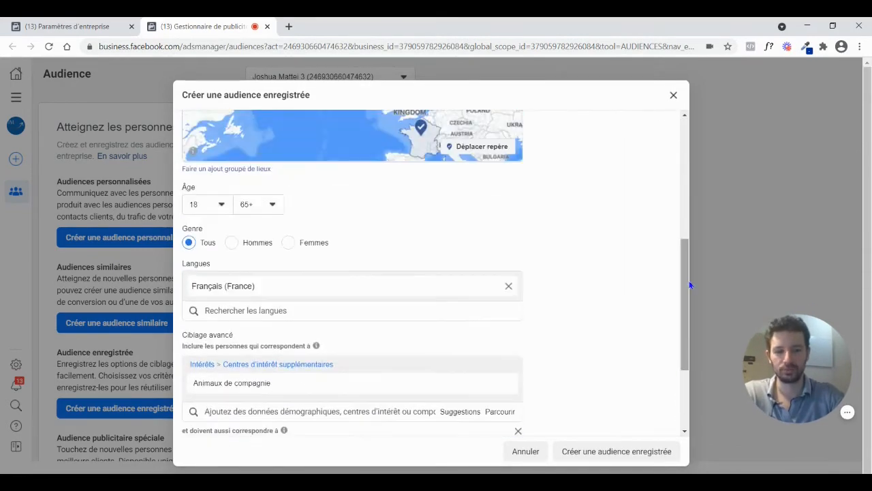
{"action": "scroll", "coordinate": [689, 284], "scroll_direction": "up", "scroll_amount": 5}
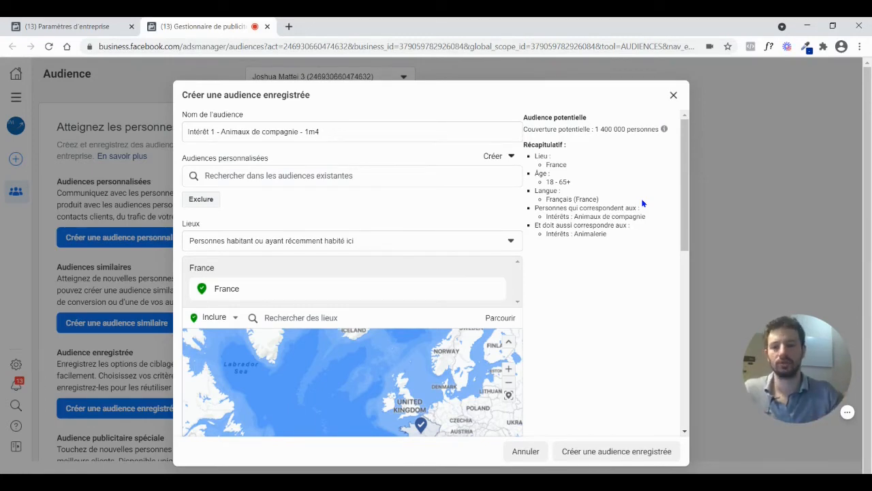
{"action": "scroll", "coordinate": [641, 198], "scroll_direction": "down", "scroll_amount": 10}
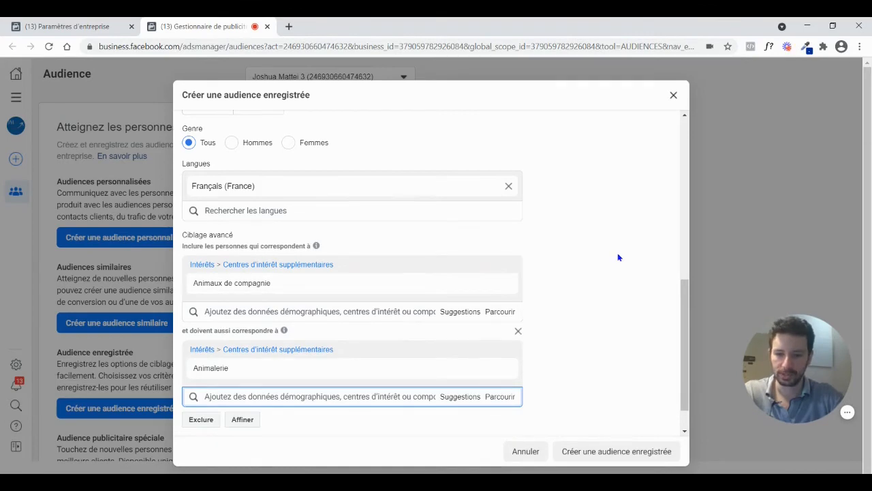
{"action": "scroll", "coordinate": [618, 257], "scroll_direction": "down", "scroll_amount": 1}
{"action": "scroll", "coordinate": [617, 258], "scroll_direction": "up", "scroll_amount": 10}
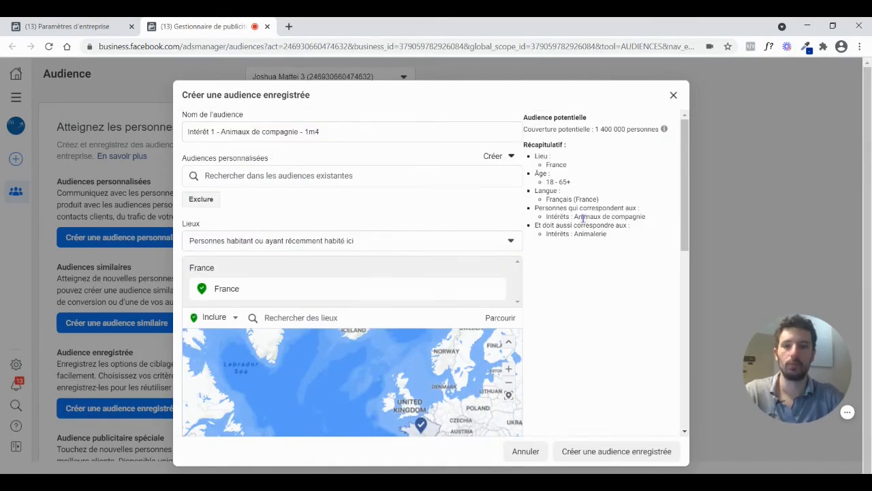
{"action": "scroll", "coordinate": [573, 228], "scroll_direction": "down", "scroll_amount": 2}
{"action": "scroll", "coordinate": [569, 235], "scroll_direction": "down", "scroll_amount": 5}
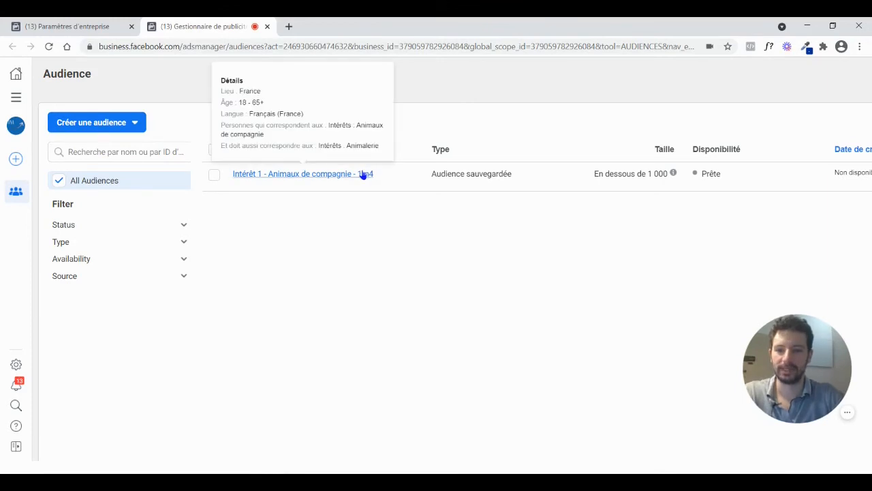
{"action": "left_click", "coordinate": [99, 124]}
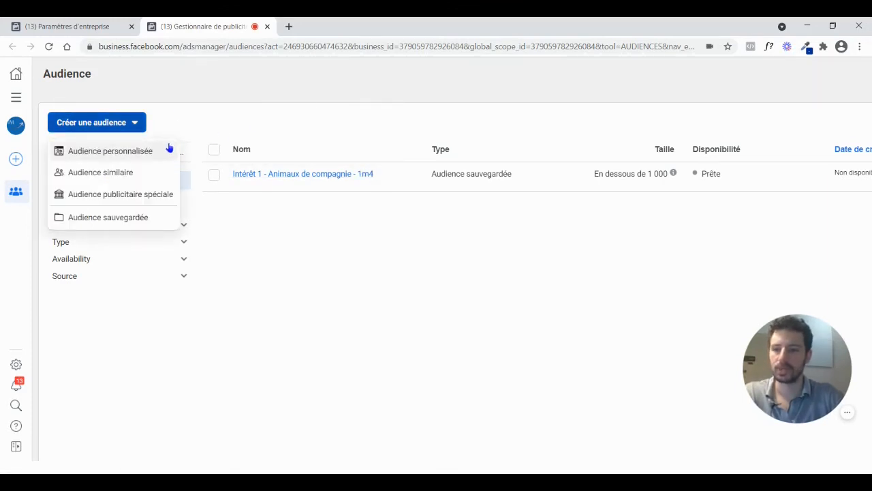
{"action": "left_click", "coordinate": [104, 127]}
{"action": "left_click", "coordinate": [105, 128]}
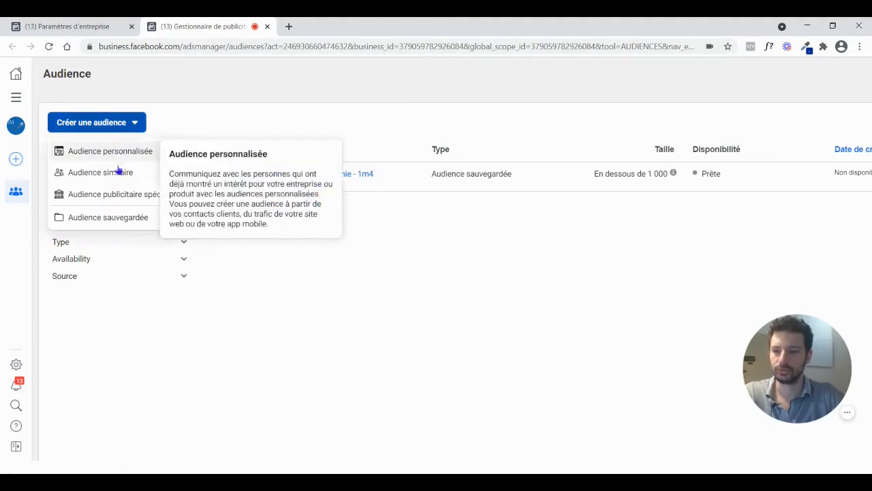
{"action": "left_click", "coordinate": [122, 222]}
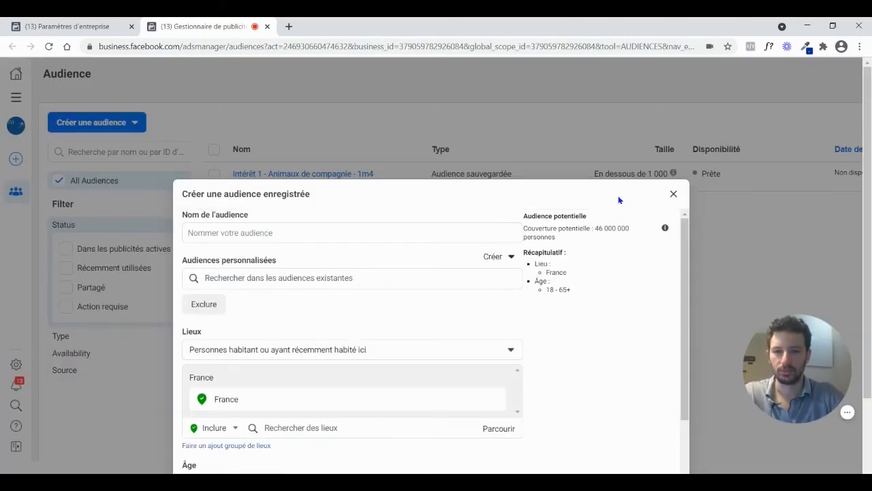
{"action": "left_click", "coordinate": [673, 194]}
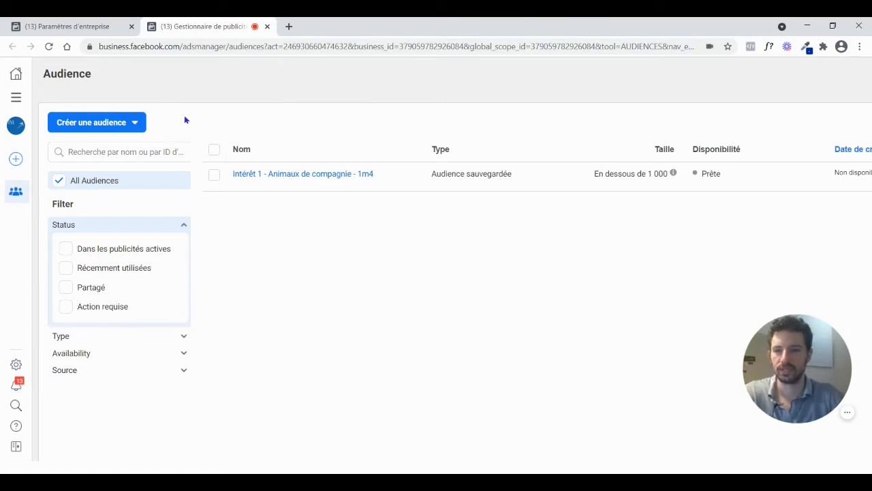
Start a new saved audience and name it "Intérêt 2 - Chiens".
{"action": "left_click", "coordinate": [119, 127]}
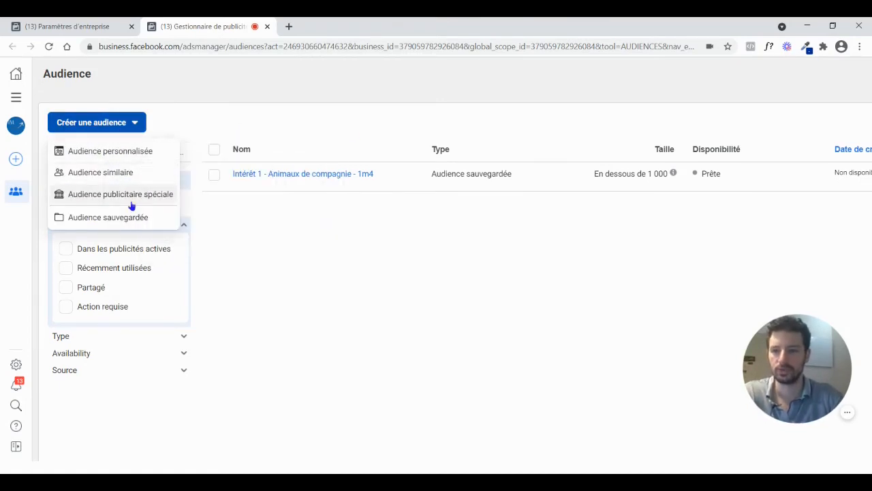
{"action": "mouse_move", "coordinate": [126, 223]}
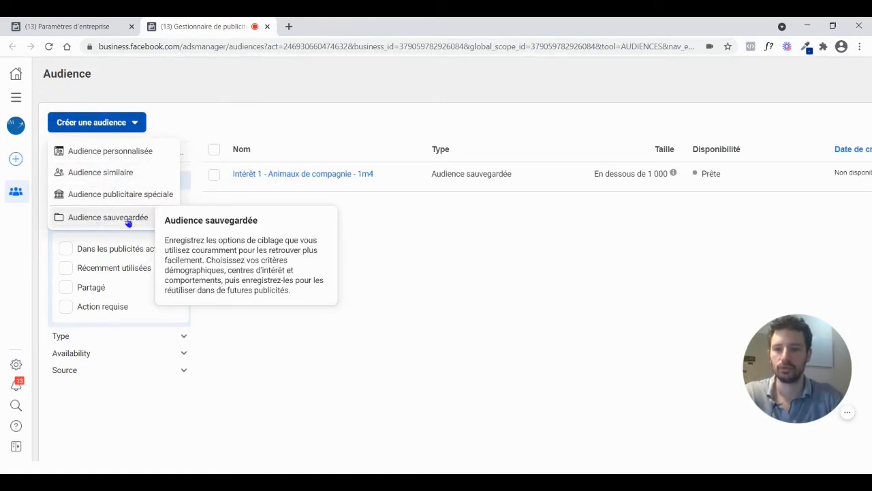
{"action": "left_click", "coordinate": [111, 219]}
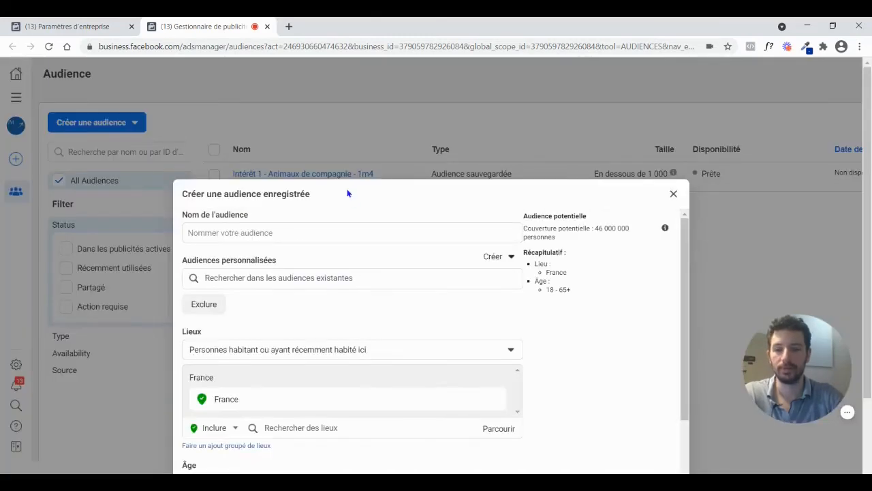
{"action": "left_click", "coordinate": [418, 229]}
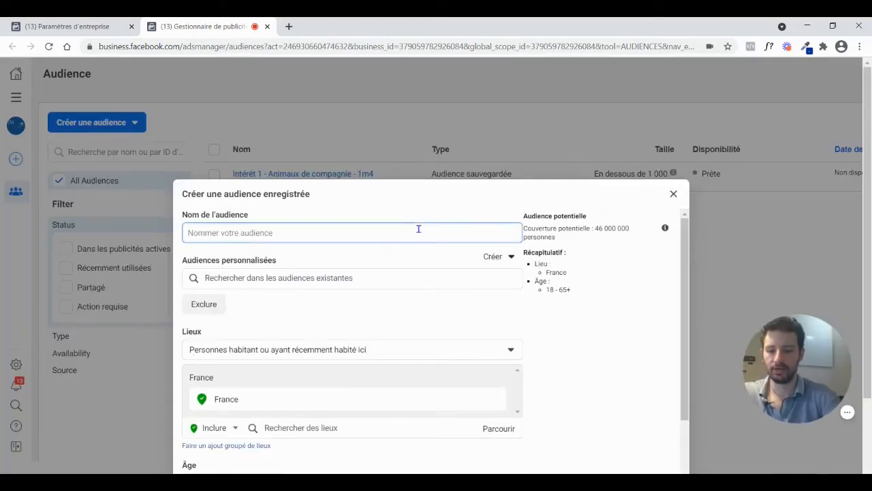
{"action": "type", "text": "O"}
{"action": "key", "text": "BackSpace"}
{"action": "type", "text": "Int"}
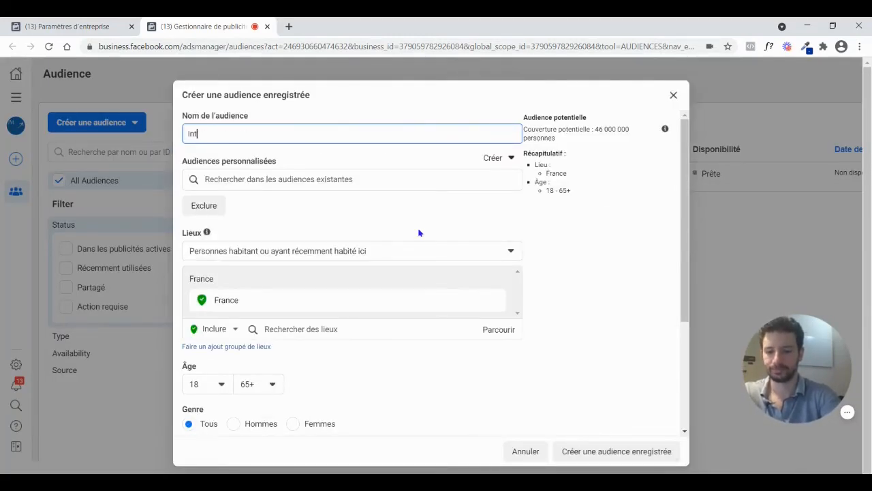
{"action": "type", "text": "érêt "}
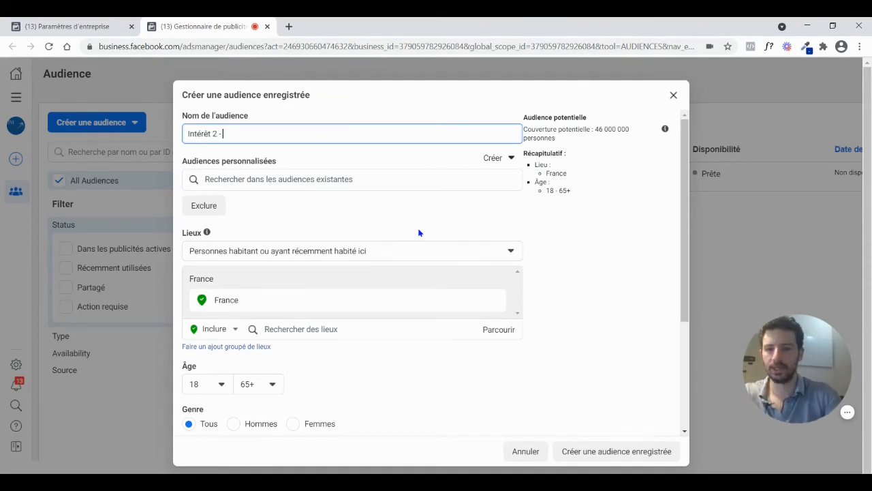
{"action": "type", "text": "2 -"}
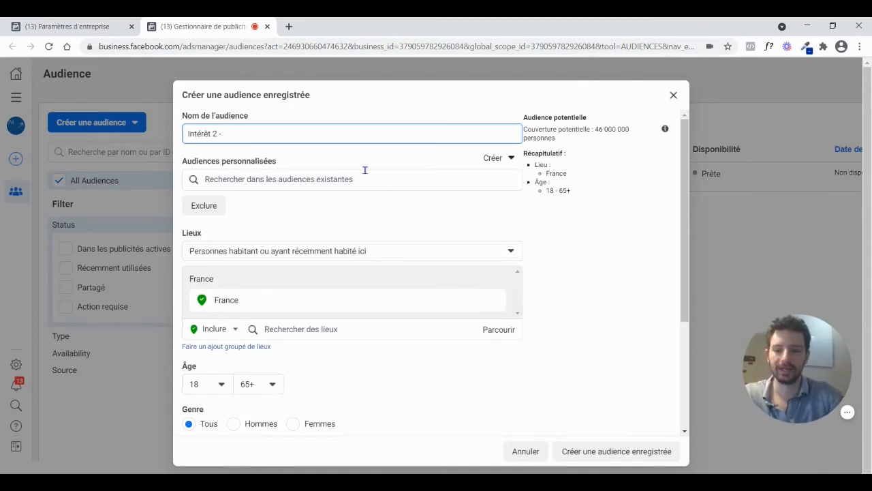
{"action": "type", "text": " Chiens"}
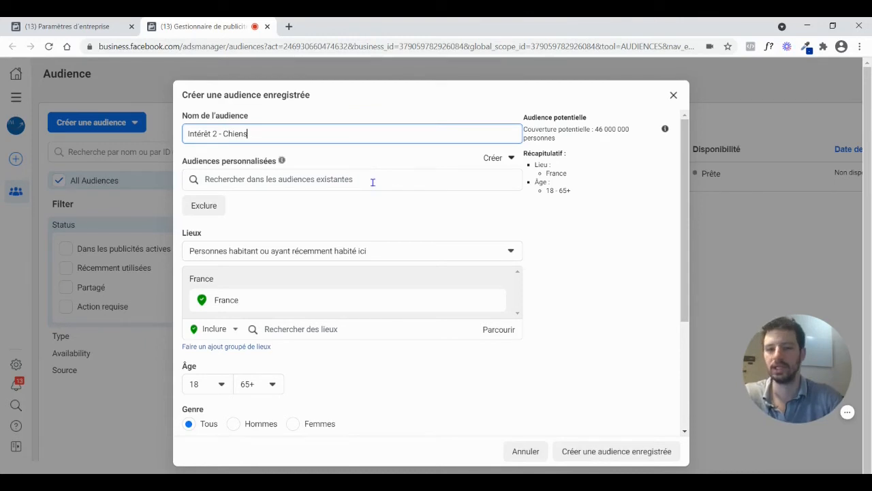
{"action": "left_click", "coordinate": [625, 170]}
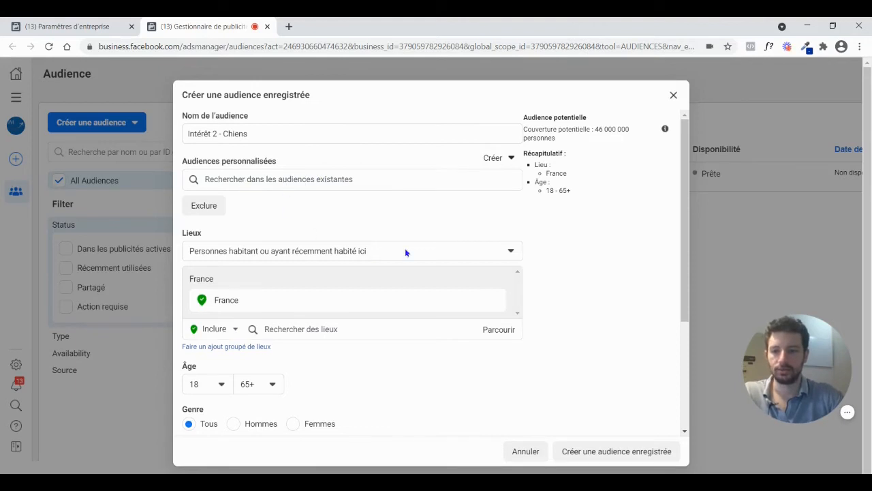
Restrict the audience's language to Français (France).
{"action": "scroll", "coordinate": [405, 253], "scroll_direction": "down", "scroll_amount": 3}
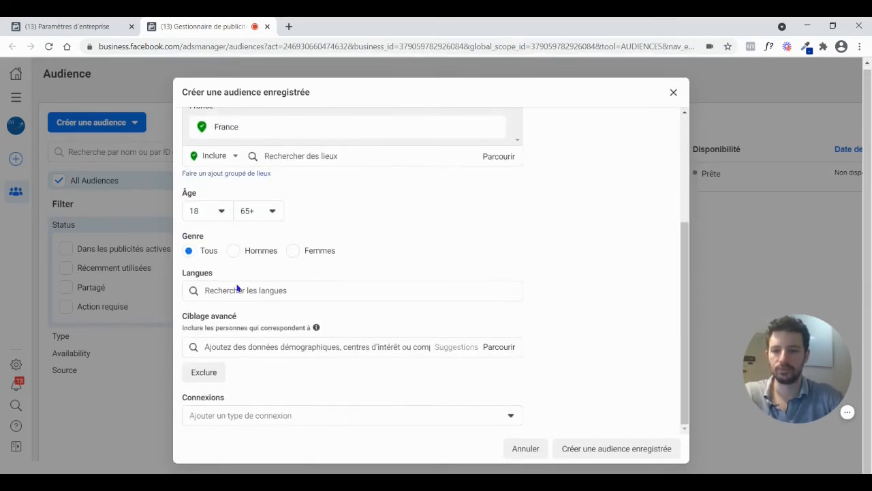
{"action": "left_click", "coordinate": [237, 290]}
{"action": "type", "text": "fr"}
{"action": "left_click", "coordinate": [234, 326]}
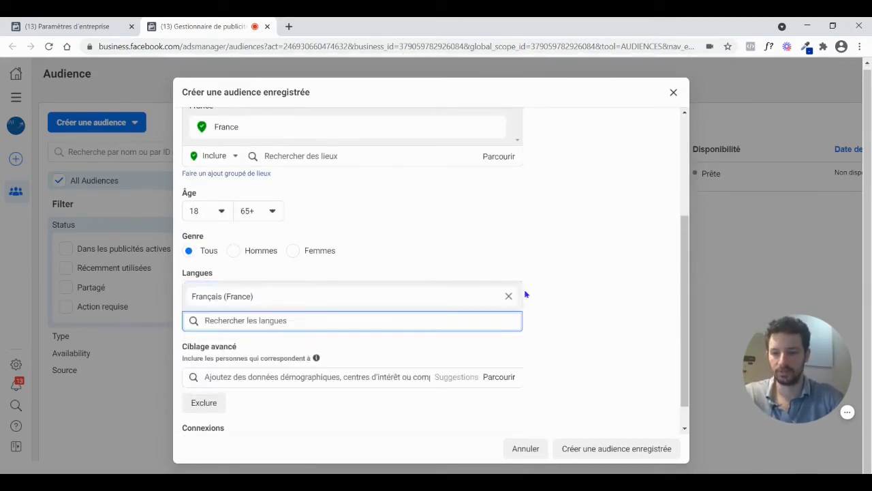
{"action": "scroll", "coordinate": [598, 252], "scroll_direction": "down", "scroll_amount": 1}
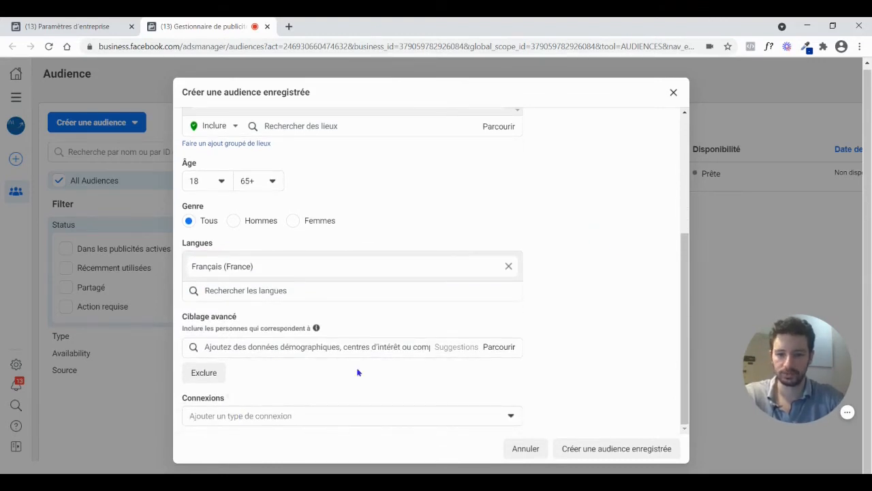
Add the interest "Chiens" to the audience's detailed targeting and check the potential reach.
{"action": "left_click", "coordinate": [279, 346]}
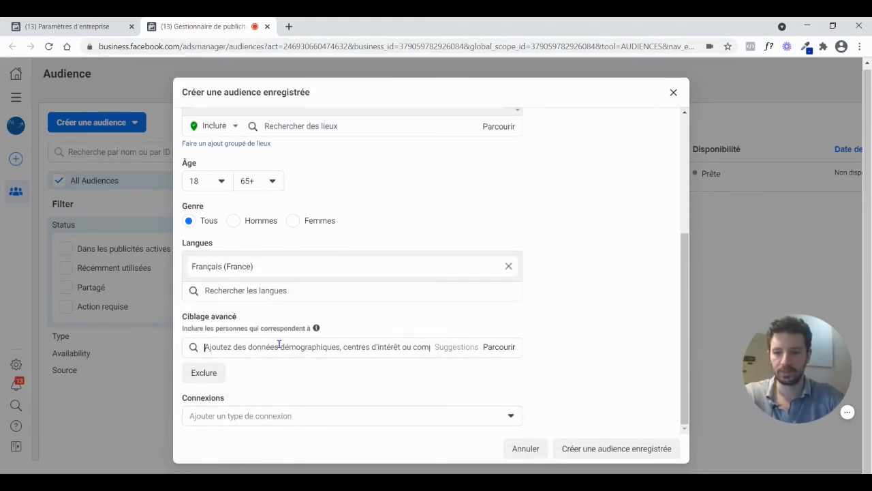
{"action": "type", "text": "chiens"}
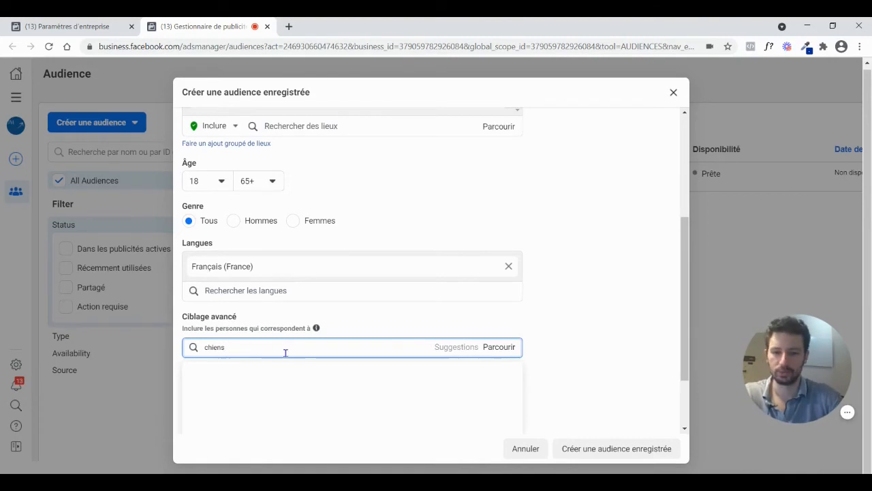
{"action": "scroll", "coordinate": [635, 200], "scroll_direction": "down", "scroll_amount": 3}
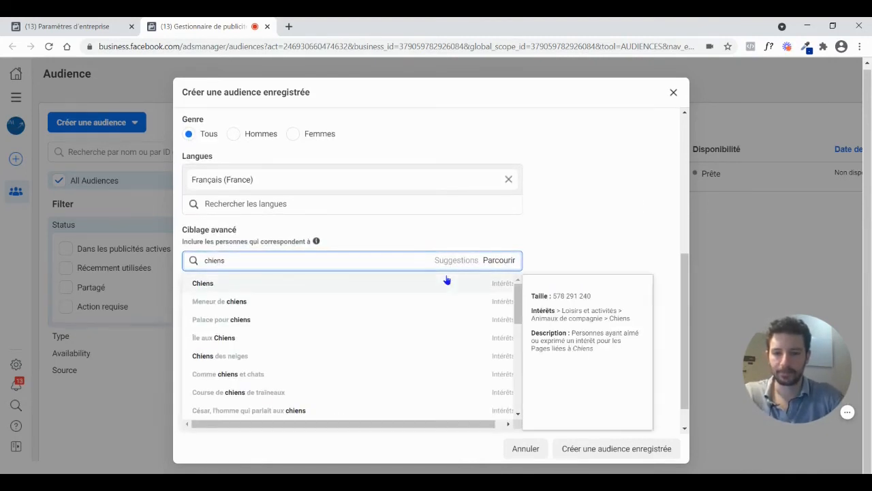
{"action": "left_click", "coordinate": [451, 282]}
{"action": "left_click", "coordinate": [608, 225]}
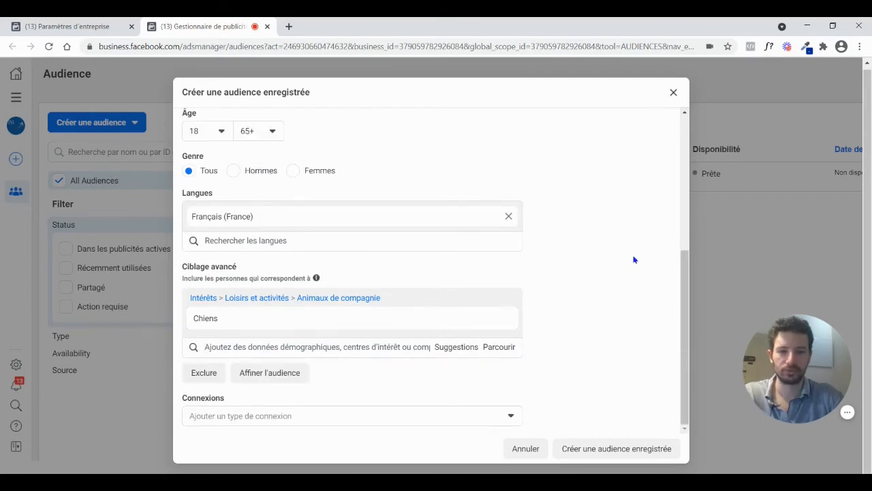
{"action": "scroll", "coordinate": [681, 222], "scroll_direction": "up", "scroll_amount": 5}
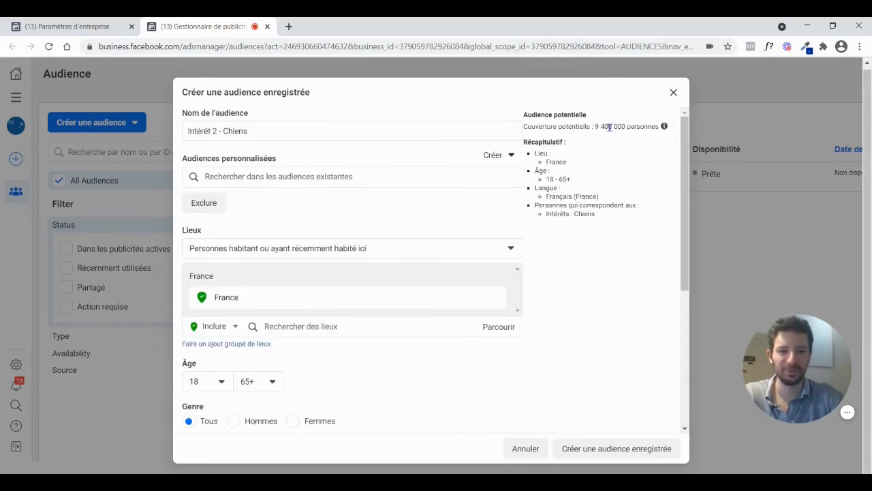
Narrow the audience with a must-also-match condition containing the interest "Chiens".
{"action": "scroll", "coordinate": [607, 133], "scroll_direction": "down", "scroll_amount": 4}
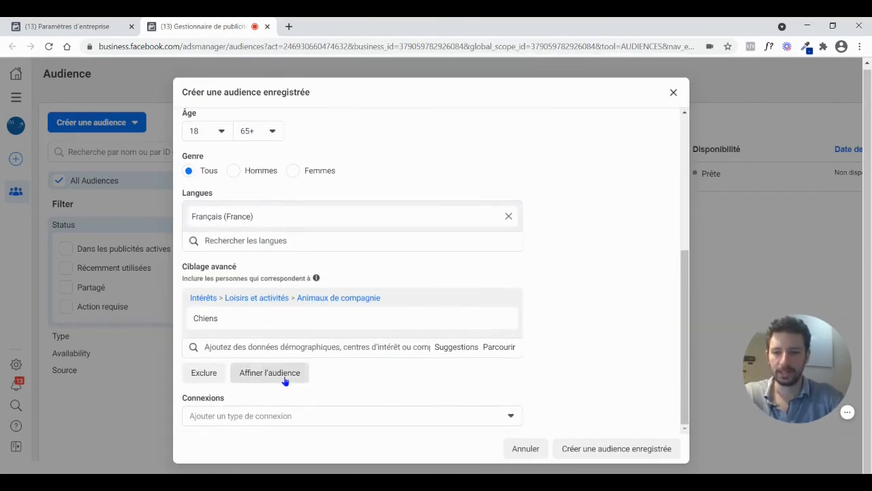
{"action": "left_click", "coordinate": [270, 373]}
{"action": "scroll", "coordinate": [549, 324], "scroll_direction": "down", "scroll_amount": 1}
{"action": "left_click", "coordinate": [404, 347]}
{"action": "type", "text": "chiens"}
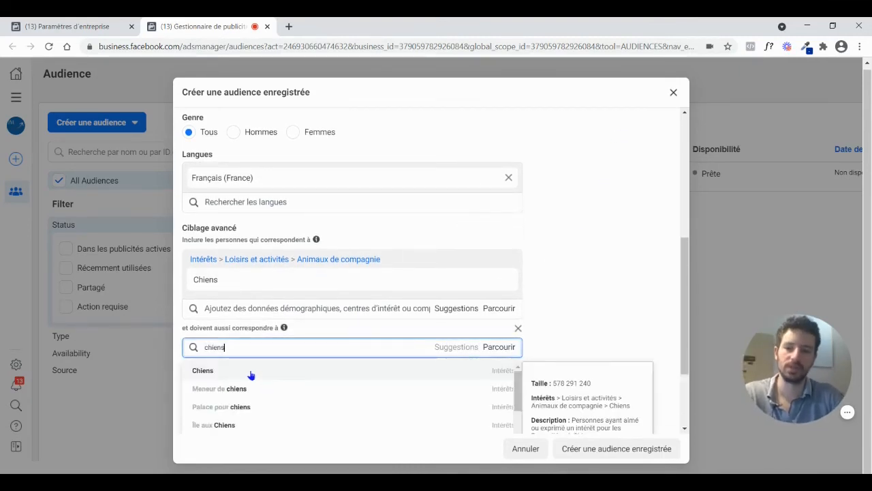
{"action": "left_click", "coordinate": [563, 274]}
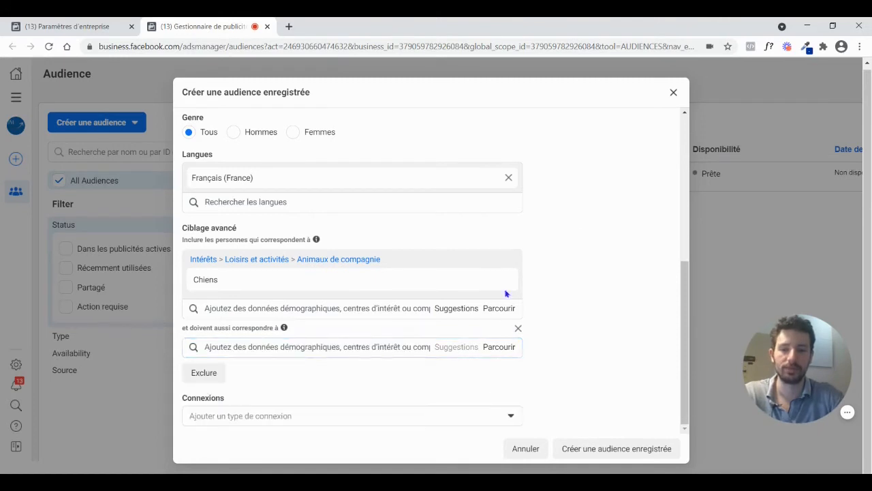
{"action": "left_click", "coordinate": [283, 347]}
{"action": "type", "text": "chiens"}
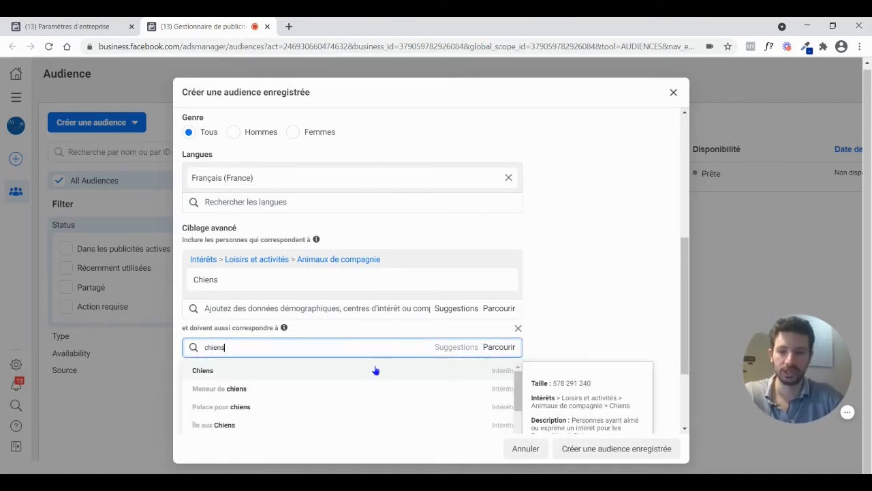
{"action": "left_click", "coordinate": [375, 370]}
{"action": "scroll", "coordinate": [566, 258], "scroll_direction": "down", "scroll_amount": 2}
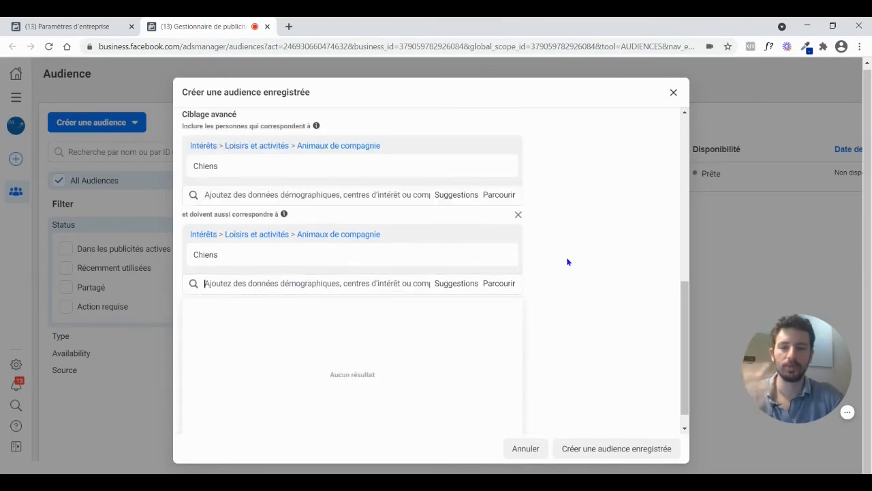
Browse the suggested interests for the must-also-match condition and add "Jouet pour chien".
{"action": "left_click", "coordinate": [458, 283]}
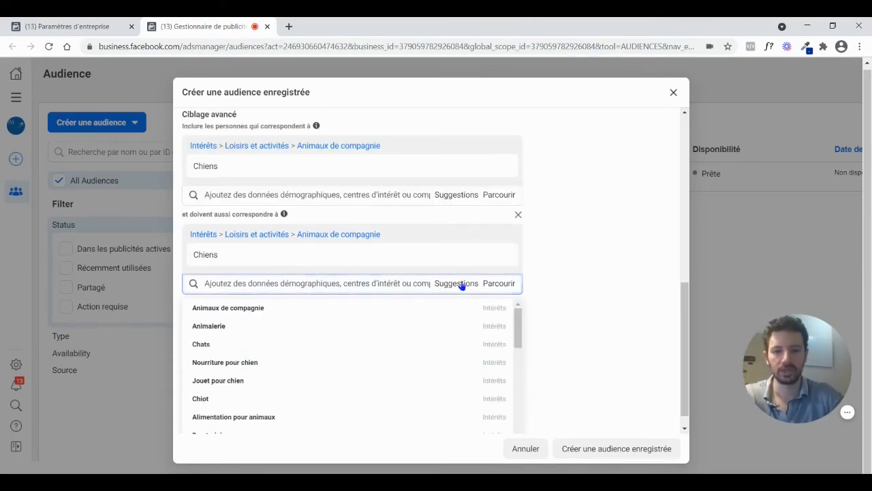
{"action": "left_click_drag", "start_coordinate": [518, 321], "coordinate": [523, 416]}
{"action": "scroll", "coordinate": [457, 357], "scroll_direction": "up", "scroll_amount": 10}
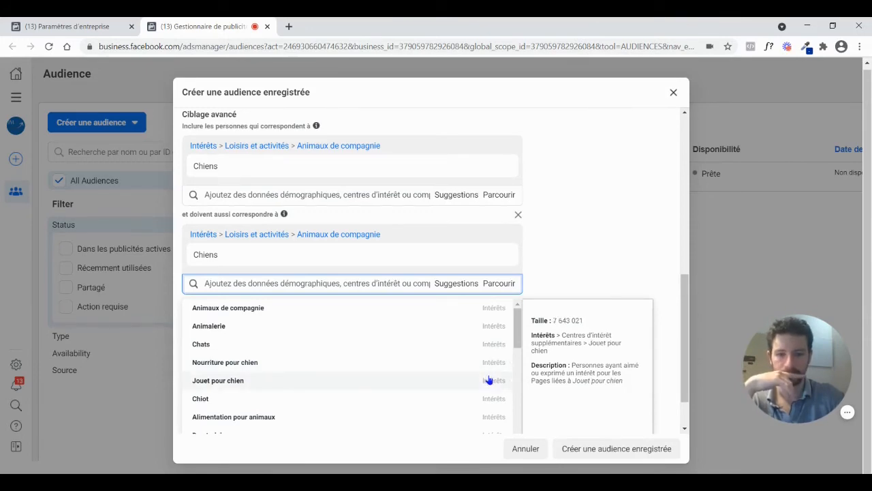
{"action": "left_click", "coordinate": [488, 379]}
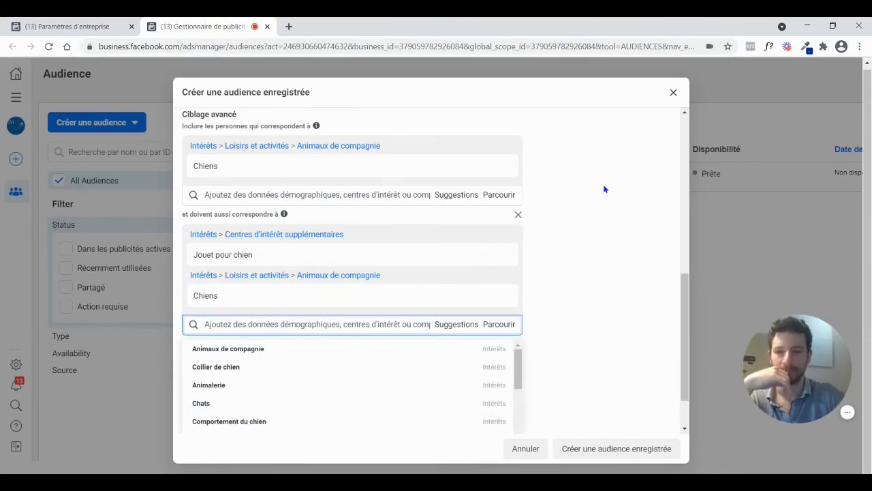
Remove "Chiens" from the must-also-match condition and recheck the potential reach.
{"action": "scroll", "coordinate": [605, 190], "scroll_direction": "up", "scroll_amount": 8}
{"action": "scroll", "coordinate": [605, 191], "scroll_direction": "down", "scroll_amount": 7}
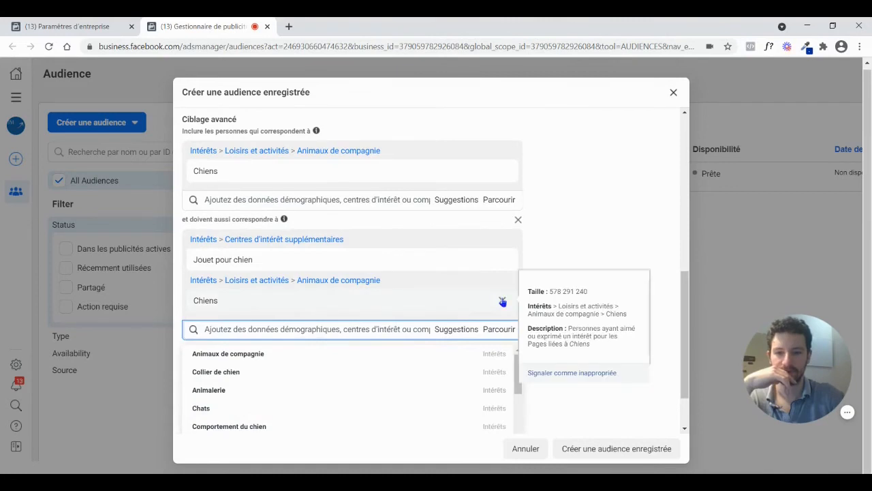
{"action": "left_click", "coordinate": [504, 300]}
{"action": "scroll", "coordinate": [577, 228], "scroll_direction": "up", "scroll_amount": 6}
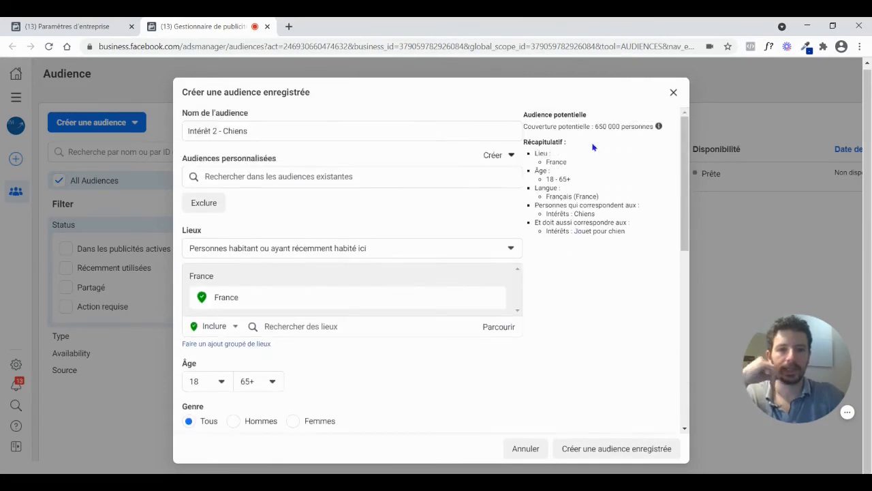
Add the suggested interest "Nourriture pour chien" to the must-also-match condition and check the resulting potential reach.
{"action": "scroll", "coordinate": [592, 143], "scroll_direction": "down", "scroll_amount": 6}
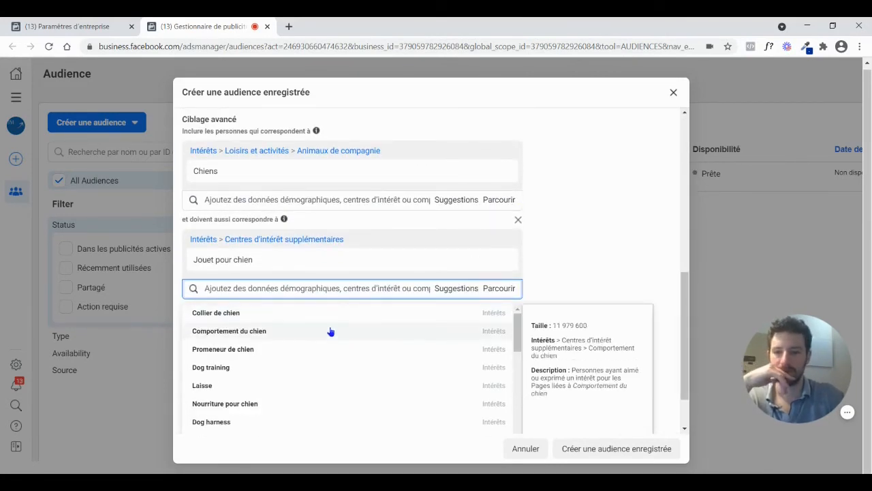
{"action": "scroll", "coordinate": [371, 367], "scroll_direction": "up", "scroll_amount": 2}
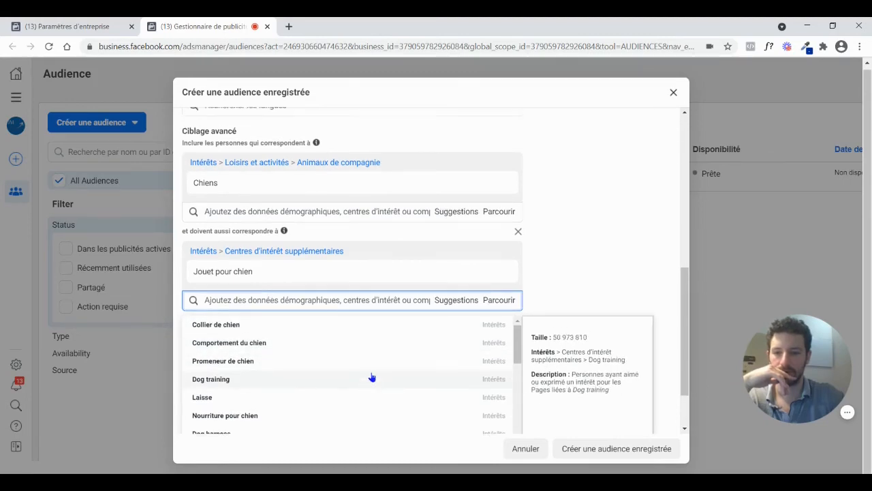
{"action": "scroll", "coordinate": [580, 238], "scroll_direction": "down", "scroll_amount": 3}
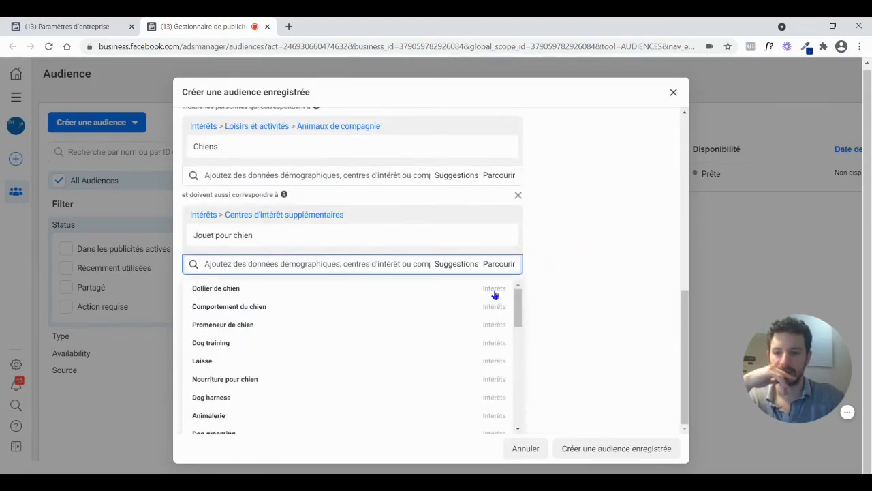
{"action": "left_click", "coordinate": [400, 380]}
{"action": "scroll", "coordinate": [549, 275], "scroll_direction": "up", "scroll_amount": 10}
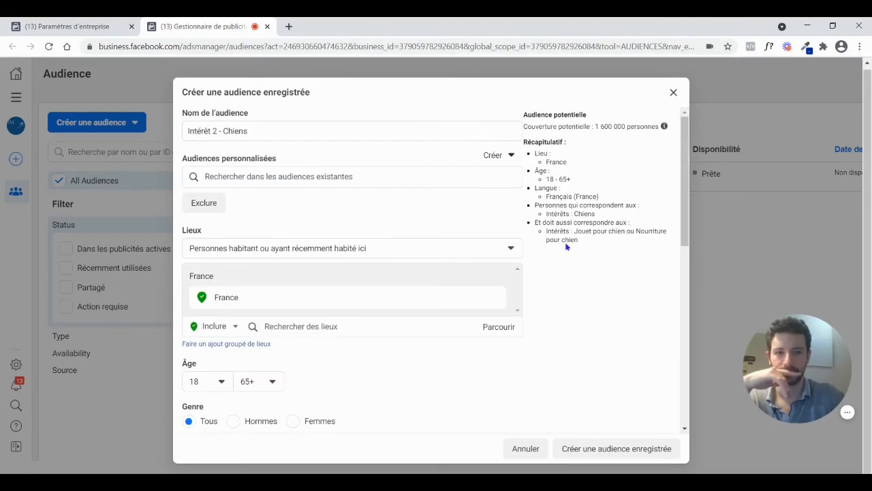
Extend the audience name with its approximate size so it reads "Intérêt 2 - Chiens - 1m6".
{"action": "left_click", "coordinate": [274, 133]}
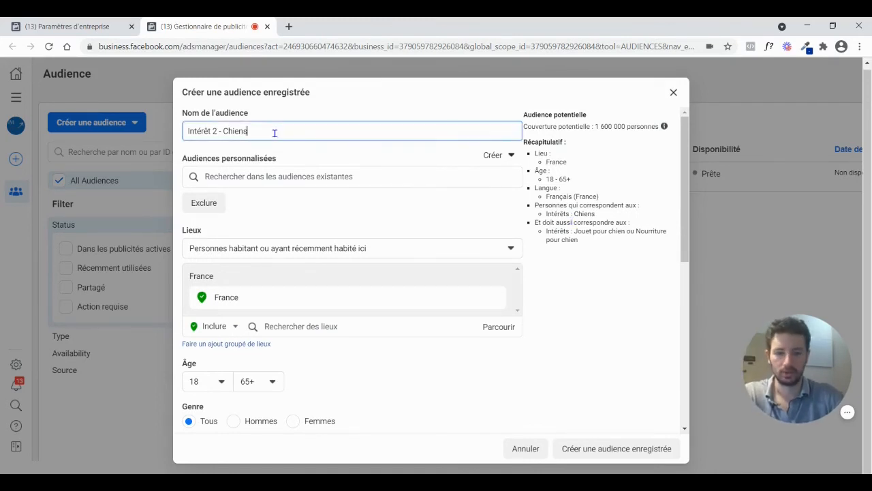
{"action": "type", "text": "- 1m"}
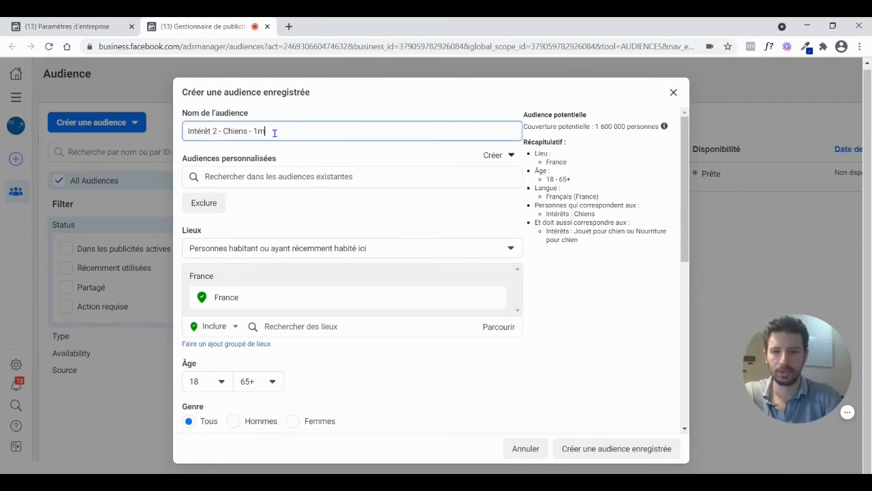
{"action": "type", "text": "6"}
{"action": "left_click", "coordinate": [599, 152]}
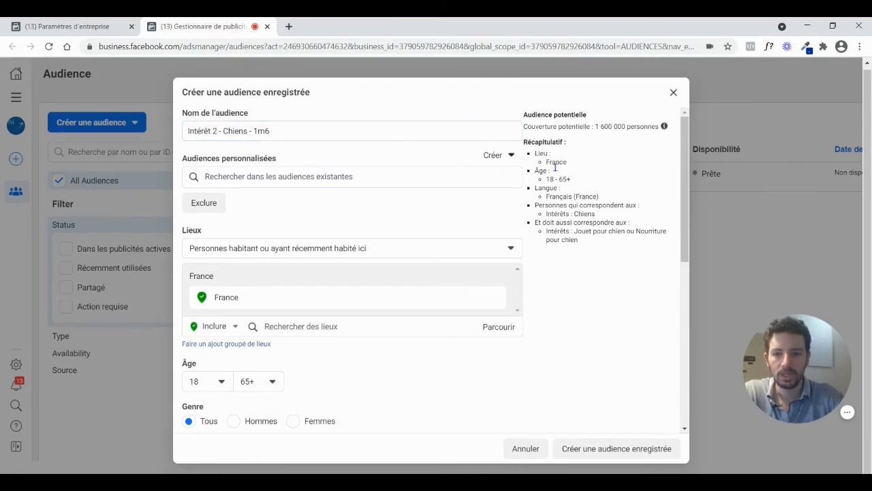
Review the dog audience's targeting conditions and compare the size in its name with the potential reach.
{"action": "scroll", "coordinate": [502, 191], "scroll_direction": "down", "scroll_amount": 5}
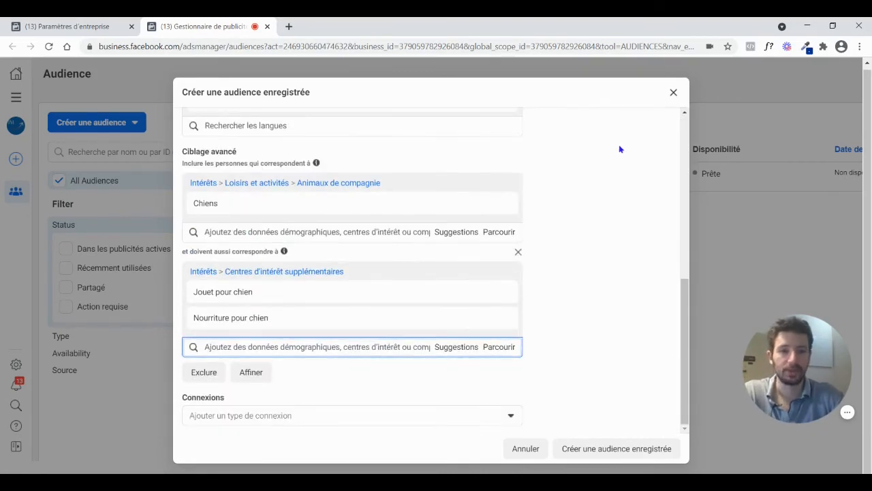
{"action": "scroll", "coordinate": [619, 148], "scroll_direction": "up", "scroll_amount": 4}
{"action": "scroll", "coordinate": [619, 145], "scroll_direction": "up", "scroll_amount": 1}
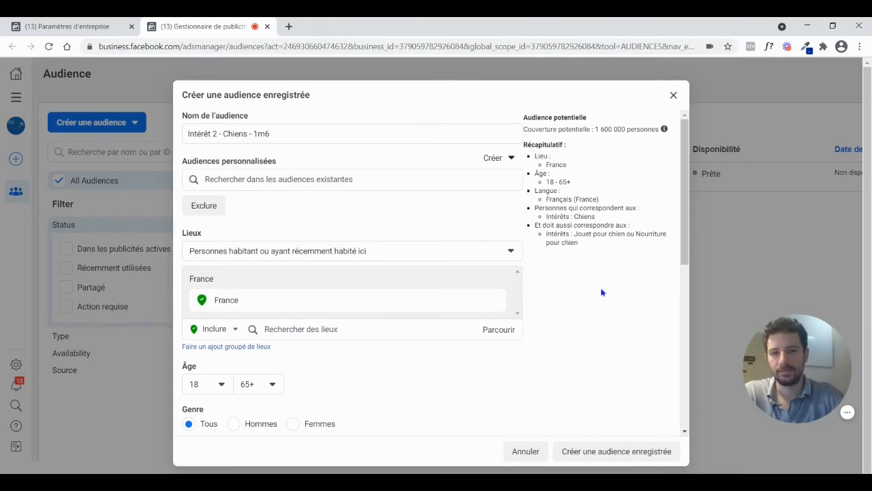
{"action": "left_click_drag", "start_coordinate": [524, 128], "coordinate": [648, 130]}
{"action": "left_click", "coordinate": [646, 175]}
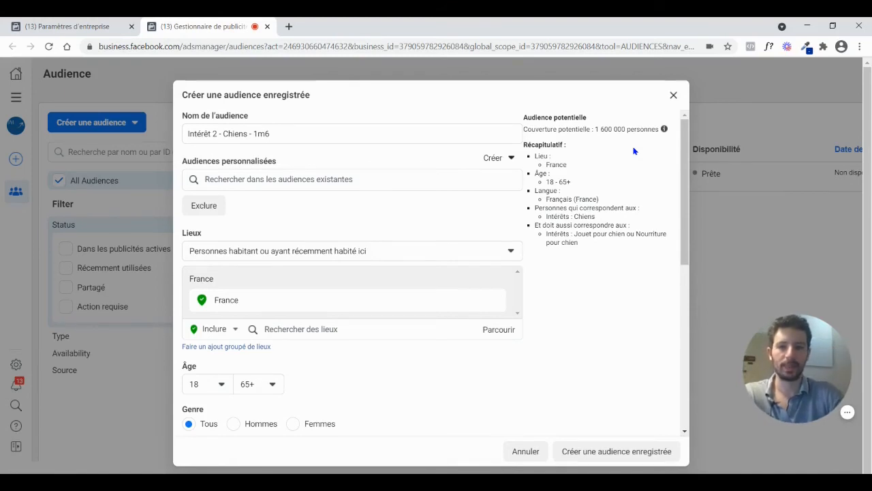
{"action": "left_click", "coordinate": [248, 132]}
{"action": "left_click_drag", "start_coordinate": [252, 134], "coordinate": [278, 134]}
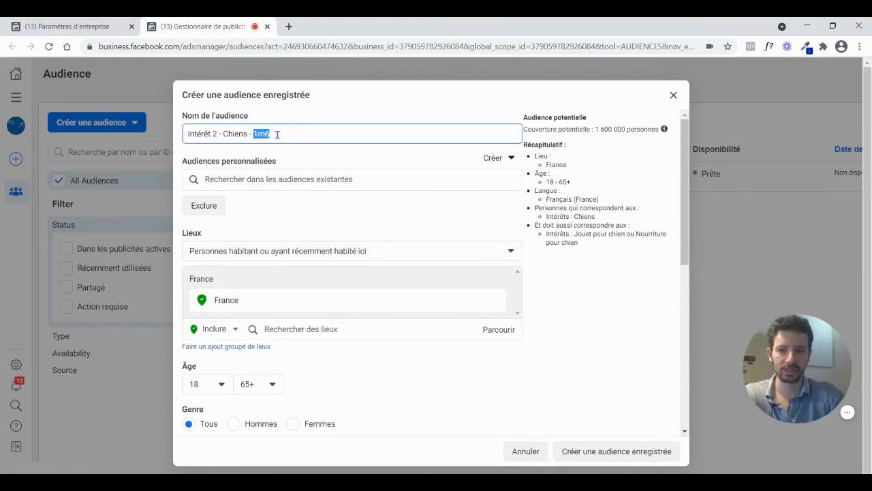
{"action": "key", "text": "ctrl+a"}
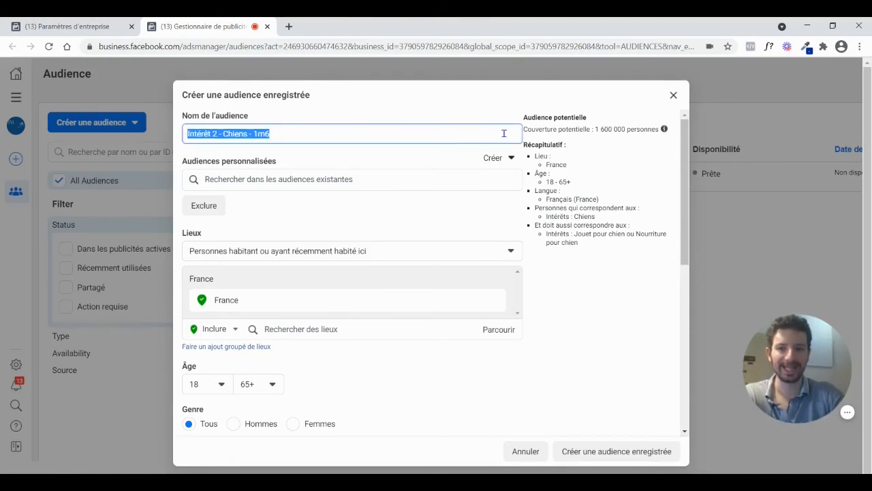
{"action": "left_click", "coordinate": [559, 144]}
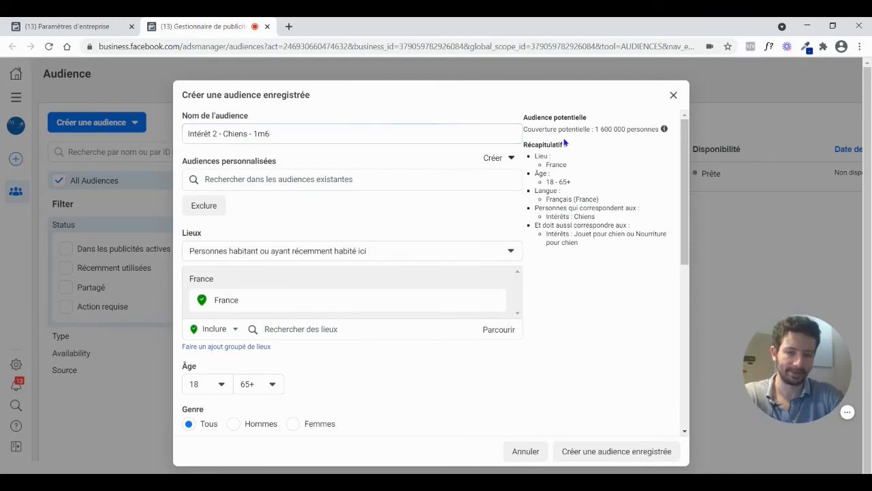
{"action": "left_click", "coordinate": [281, 133]}
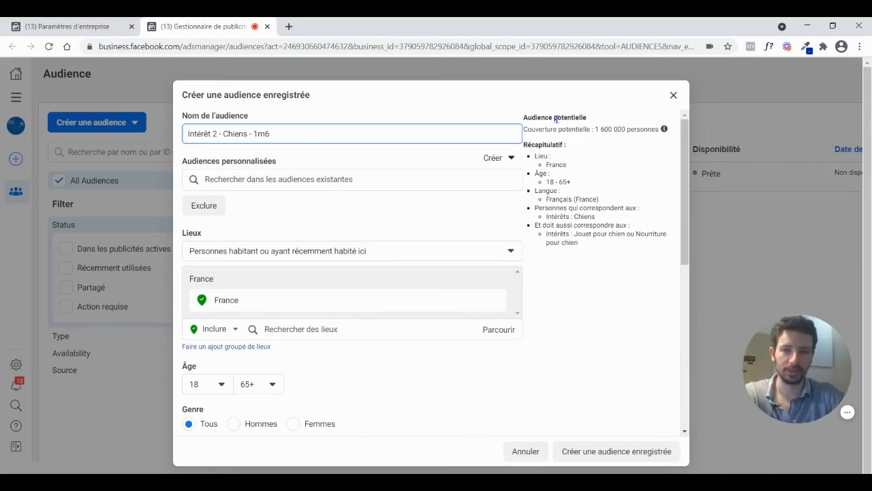
{"action": "left_click", "coordinate": [594, 128]}
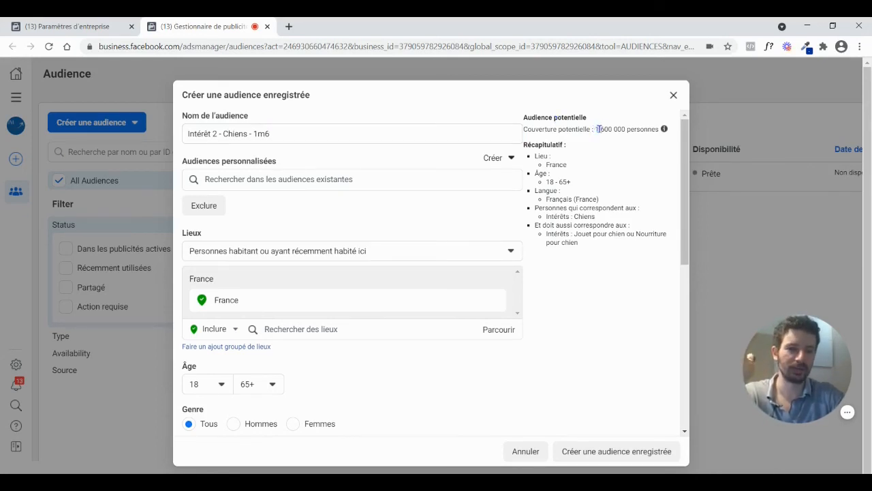
{"action": "left_click_drag", "start_coordinate": [597, 129], "coordinate": [625, 128]}
{"action": "left_click", "coordinate": [629, 147]}
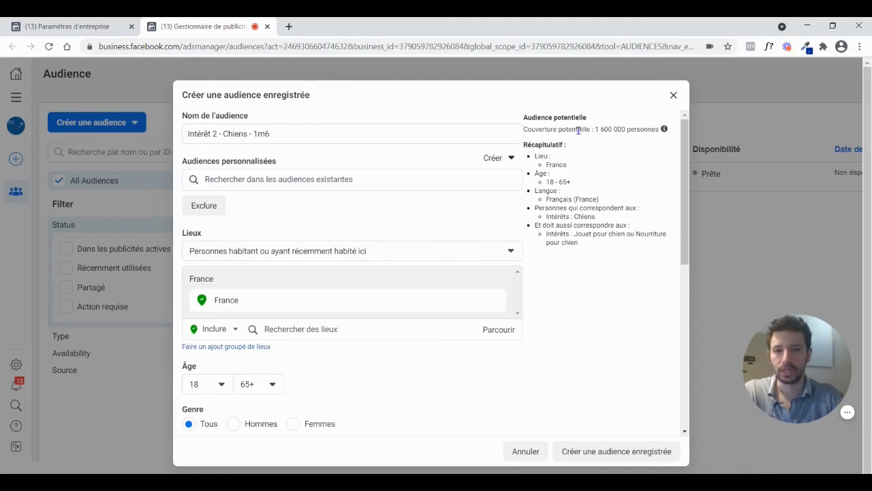
{"action": "left_click_drag", "start_coordinate": [577, 130], "coordinate": [637, 128]}
{"action": "left_click", "coordinate": [637, 128]}
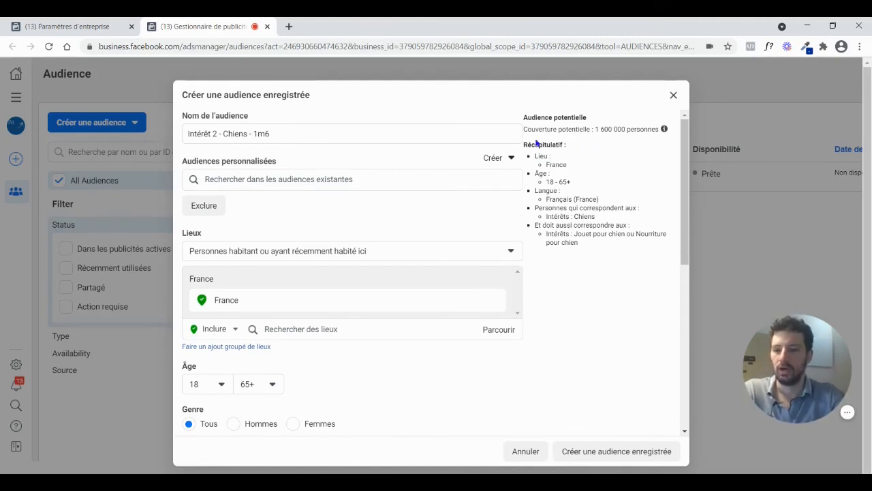
{"action": "left_click", "coordinate": [254, 133]}
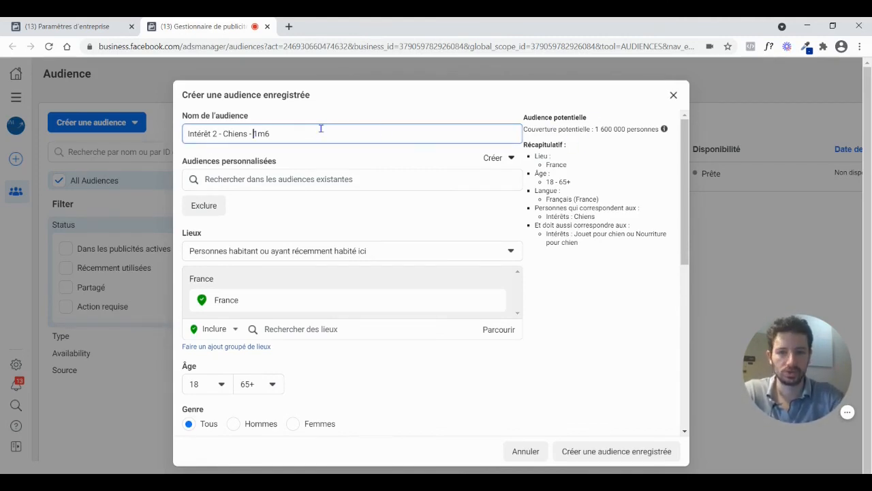
{"action": "left_click", "coordinate": [573, 141]}
Check the dog interest conditions once more and create the saved audience.
{"action": "scroll", "coordinate": [566, 178], "scroll_direction": "down", "scroll_amount": 1}
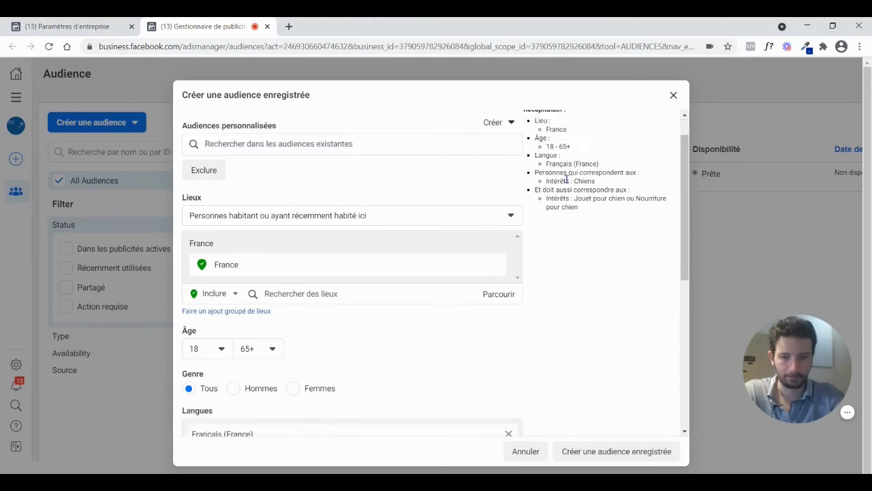
{"action": "scroll", "coordinate": [567, 178], "scroll_direction": "down", "scroll_amount": 5}
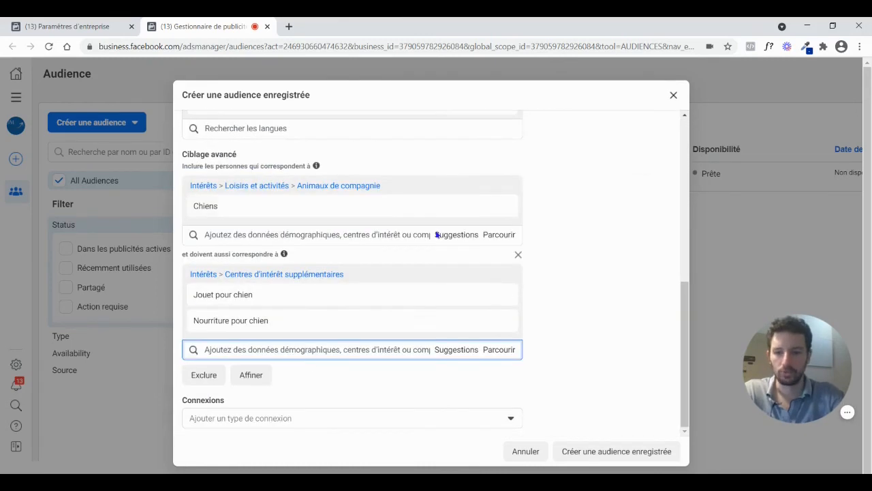
{"action": "left_click", "coordinate": [611, 448]}
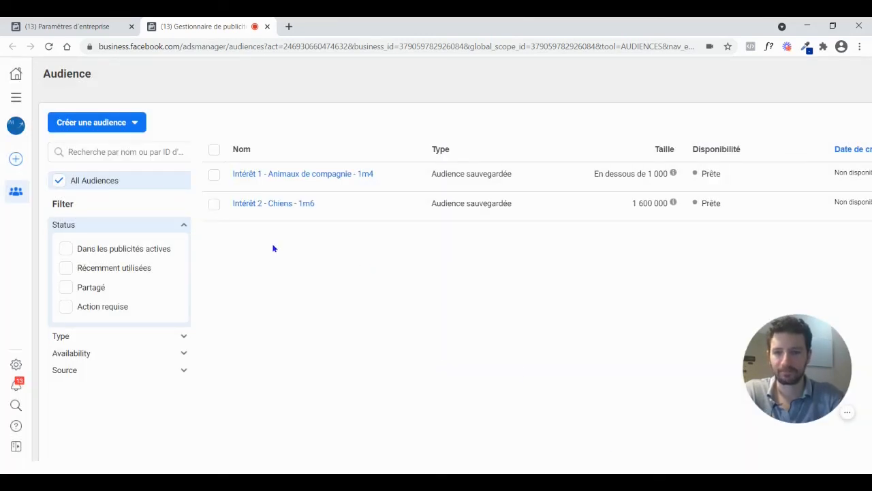